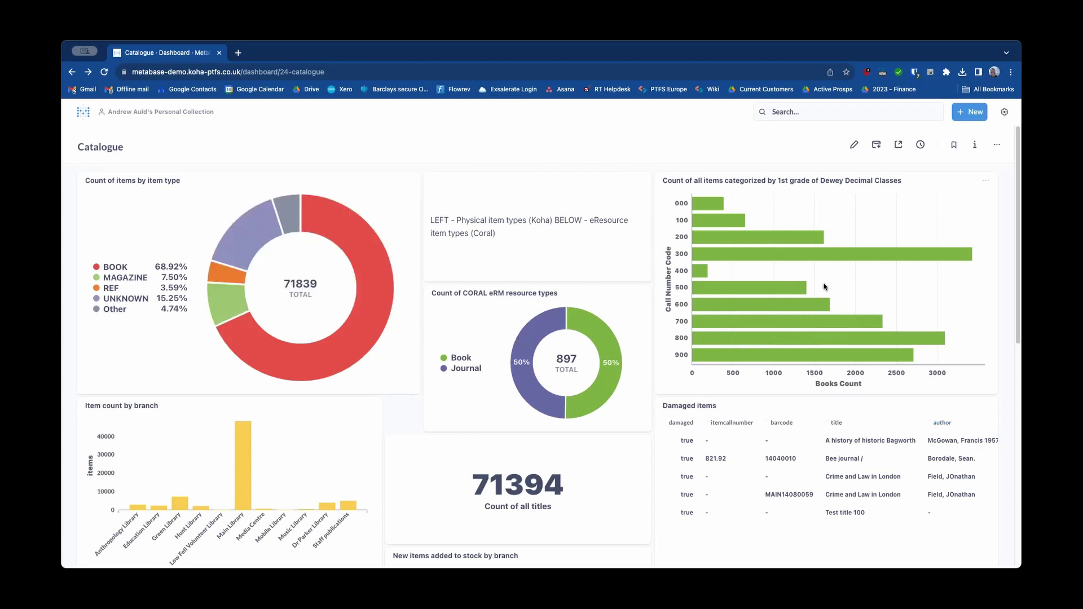
# Step: Scroll through the Catalogue dashboard's cards to review items by type, CORAL resources and total titles
pyautogui.moveTo(746, 329)
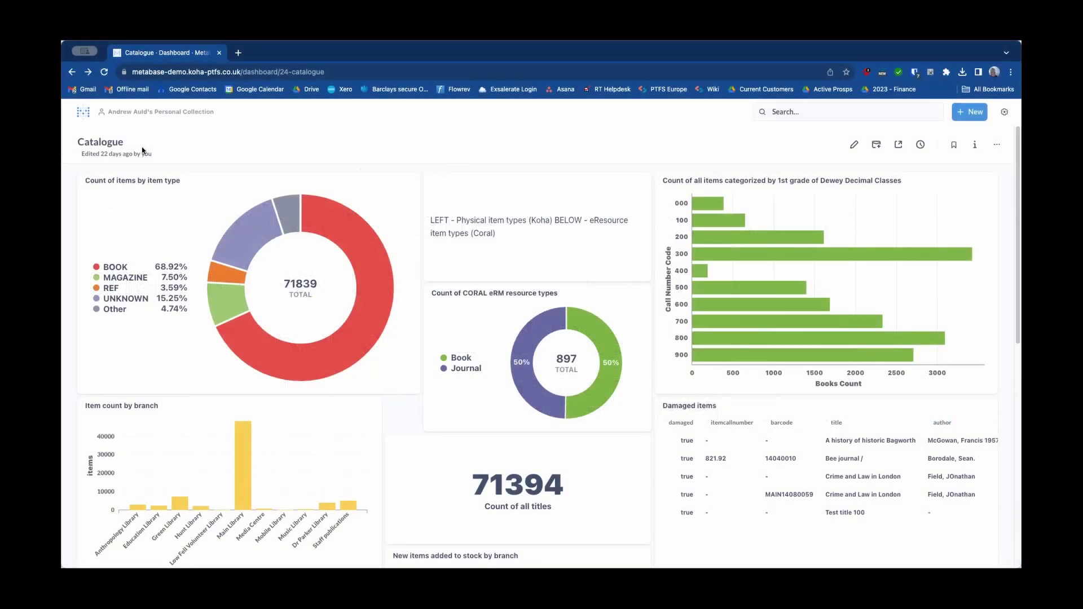
pyautogui.scroll(-2, 350, 129)
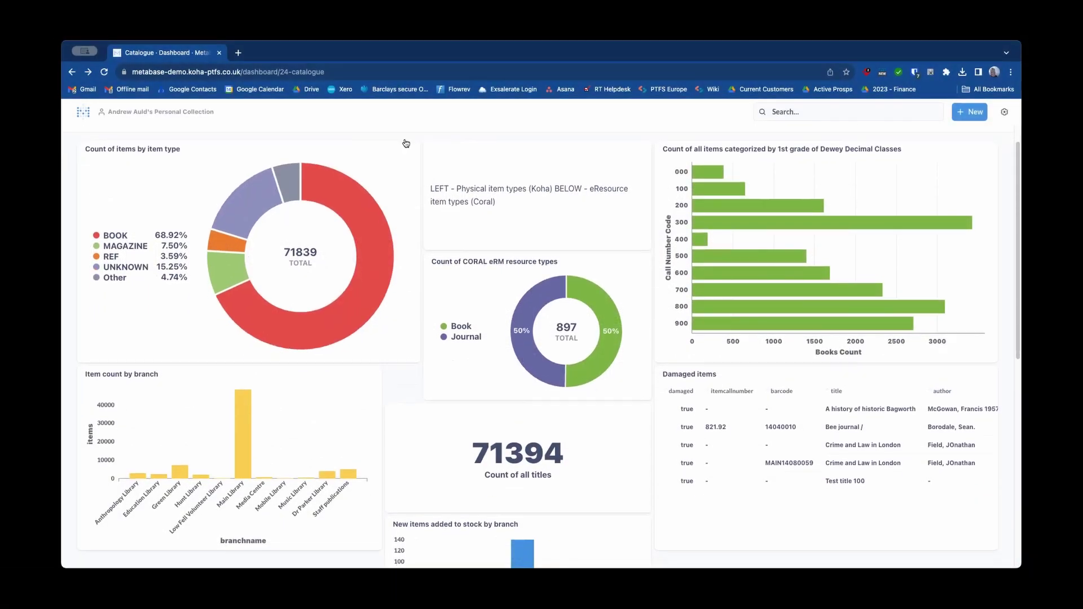
pyautogui.scroll(-1, 426, 163)
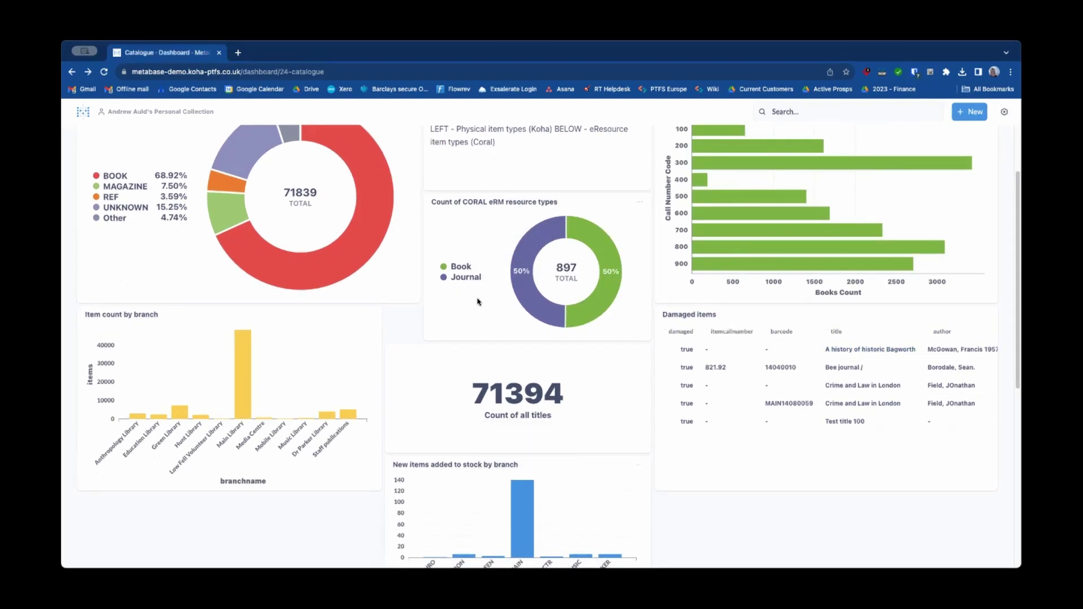
pyautogui.scroll(3, 410, 332)
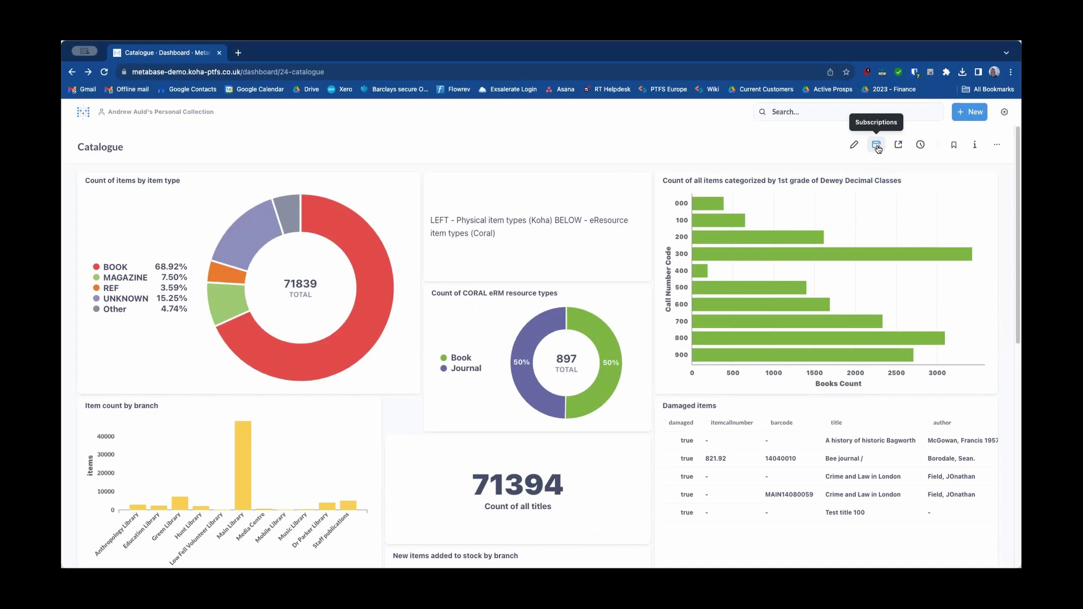
# Step: Open the dashboard's subscription options and choose email delivery
pyautogui.click(878, 148)
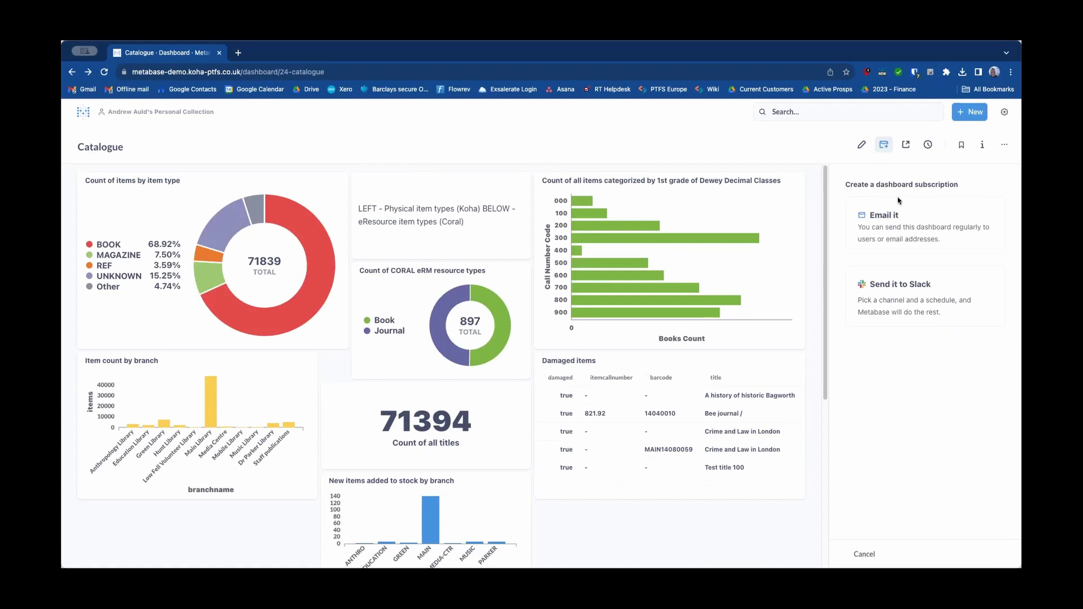
pyautogui.click(907, 236)
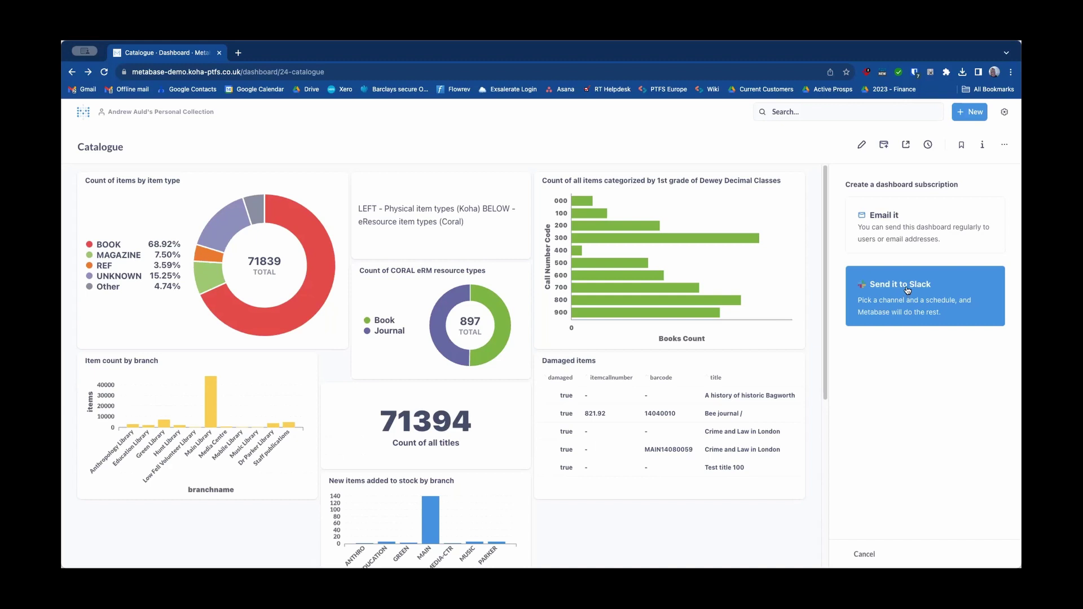
pyautogui.click(898, 230)
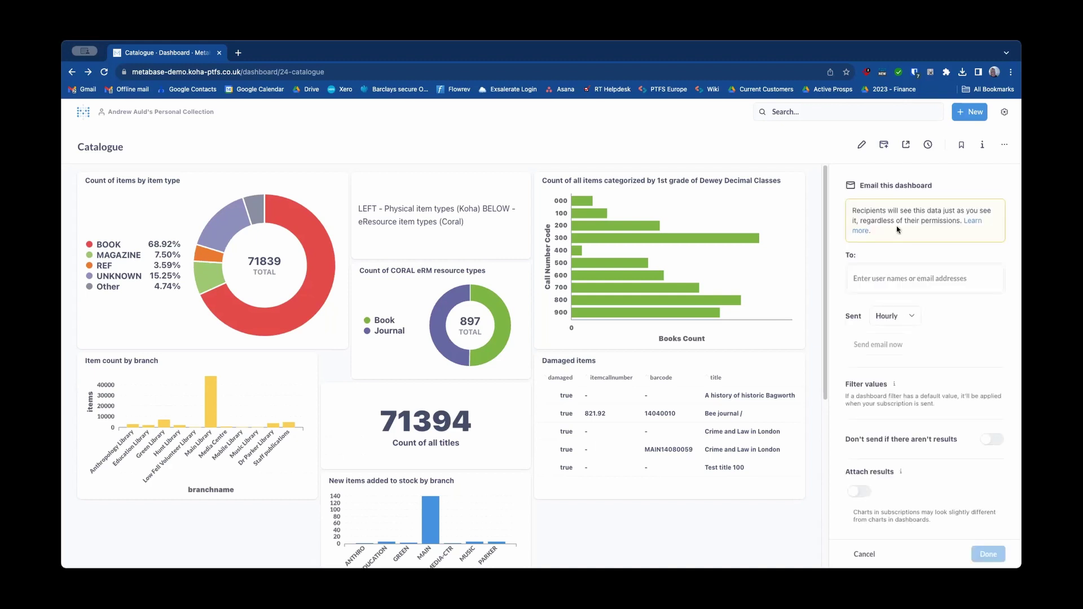
# Step: Add a suggested user as recipient, remove them, and enter the recipient's e-mail address instead
pyautogui.click(895, 277)
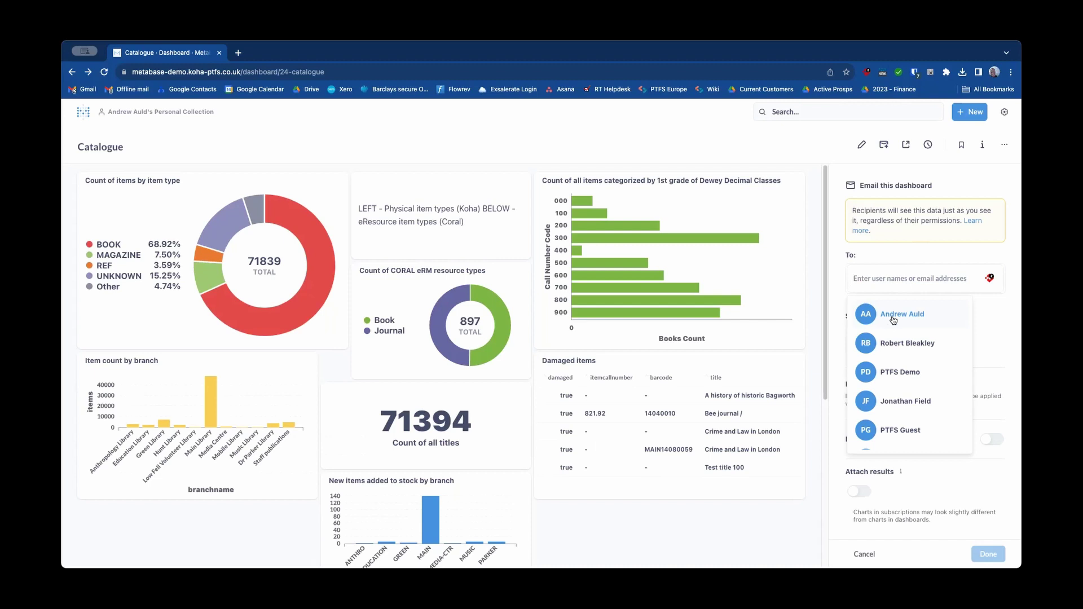
pyautogui.click(894, 320)
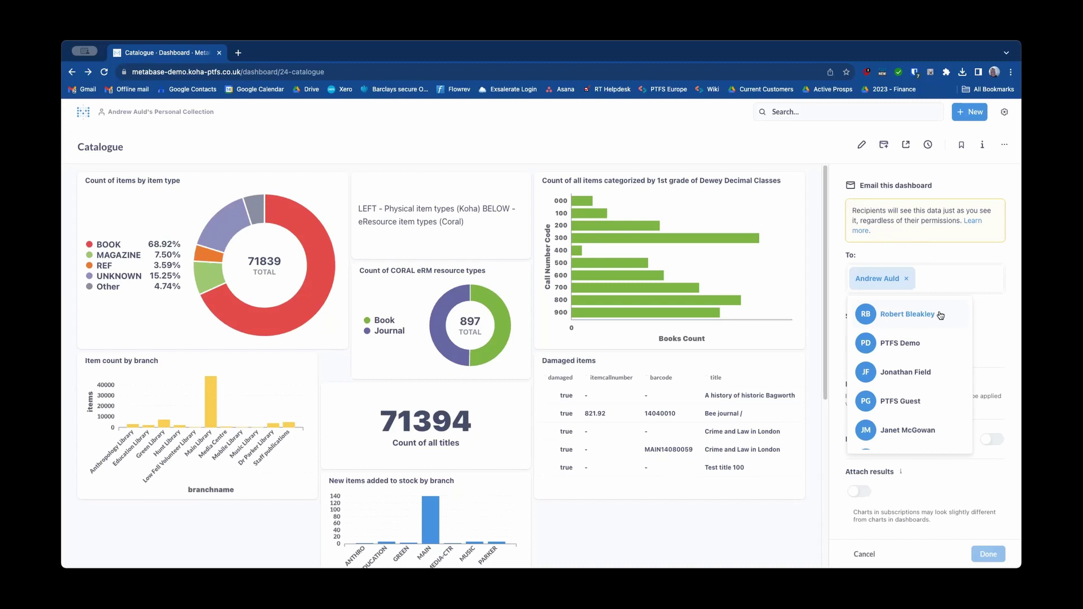
pyautogui.click(987, 311)
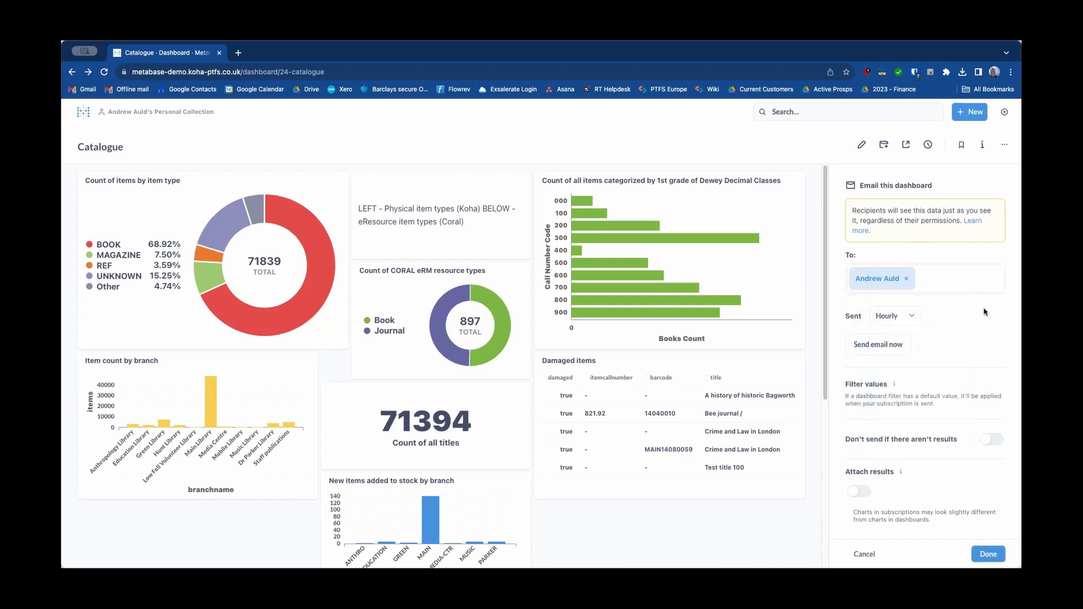
pyautogui.click(905, 281)
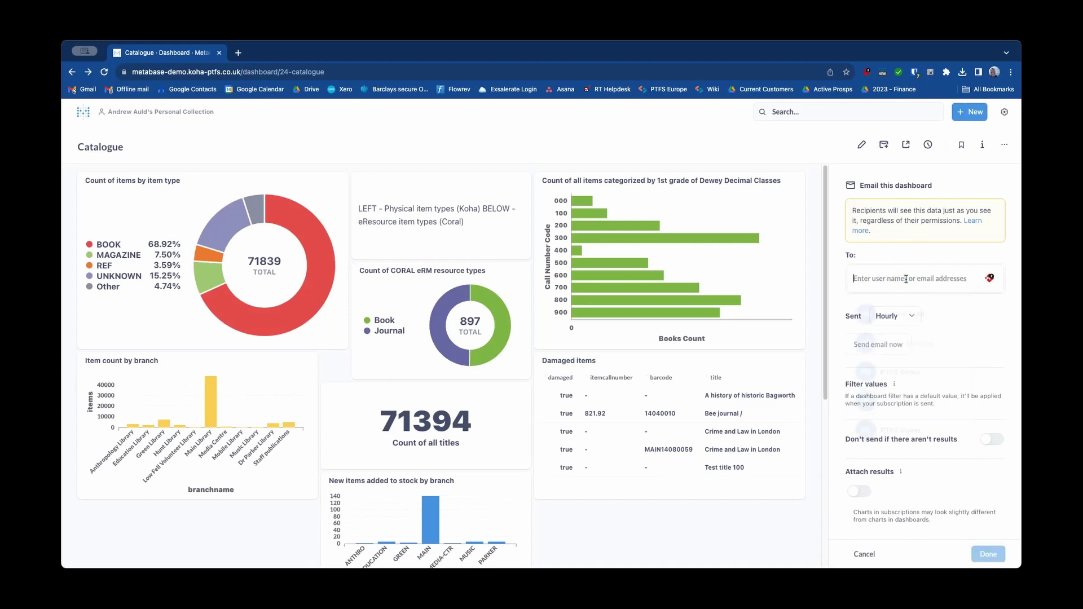
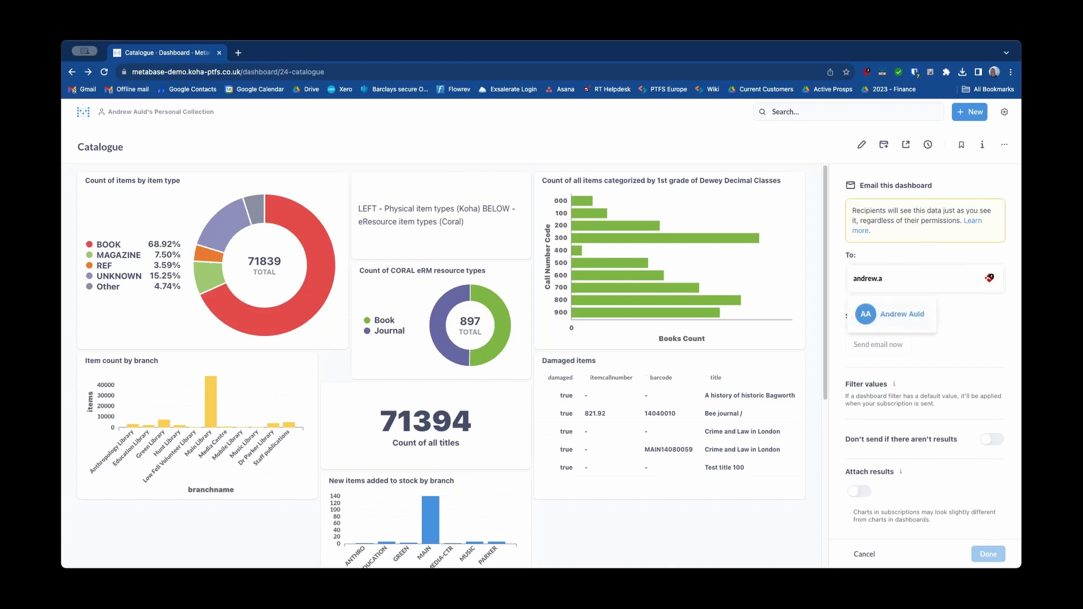
# Step: Confirm the typed address as recipient, set sending to Monthly, then cancel the email subscription
pyautogui.click(997, 325)
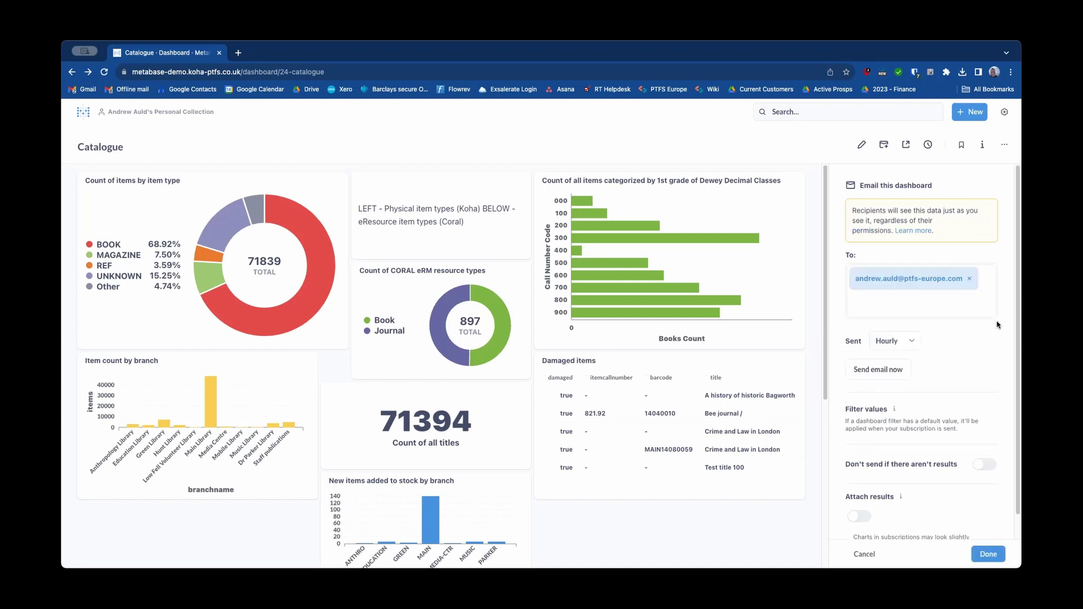
pyautogui.click(913, 342)
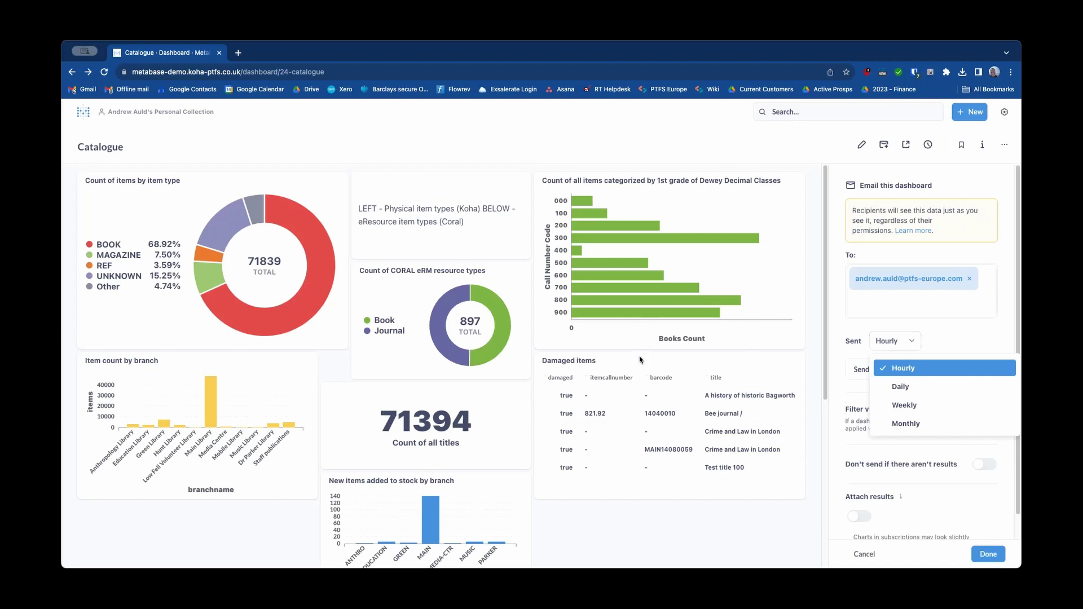
pyautogui.click(925, 423)
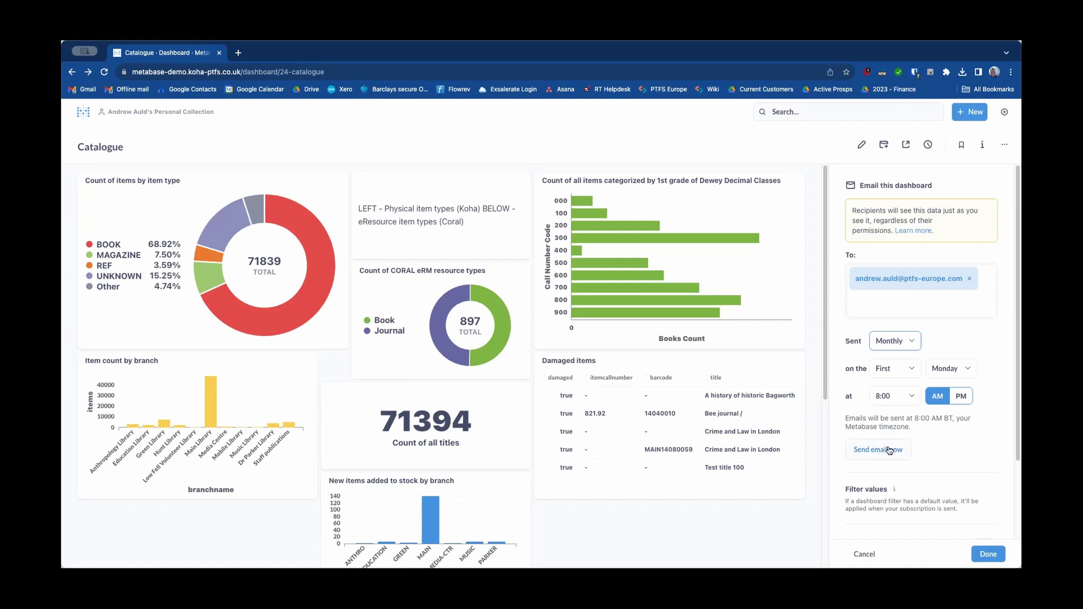
pyautogui.click(861, 556)
# Step: Choose Slack delivery and set Post to the user found by searching their name
pyautogui.click(895, 289)
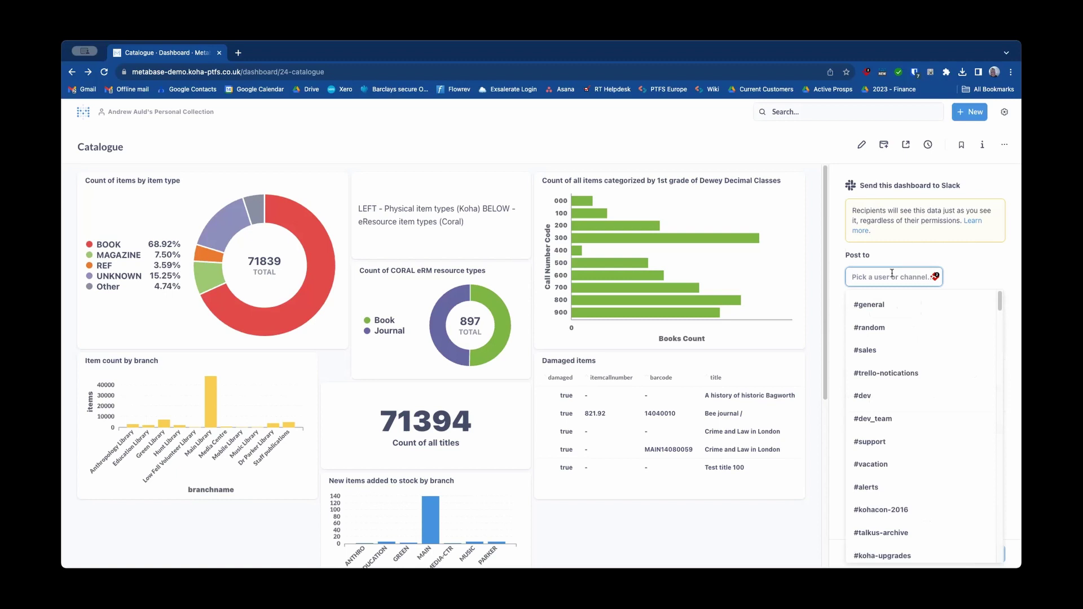
pyautogui.scroll(-5, 890, 395)
pyautogui.scroll(5, 889, 387)
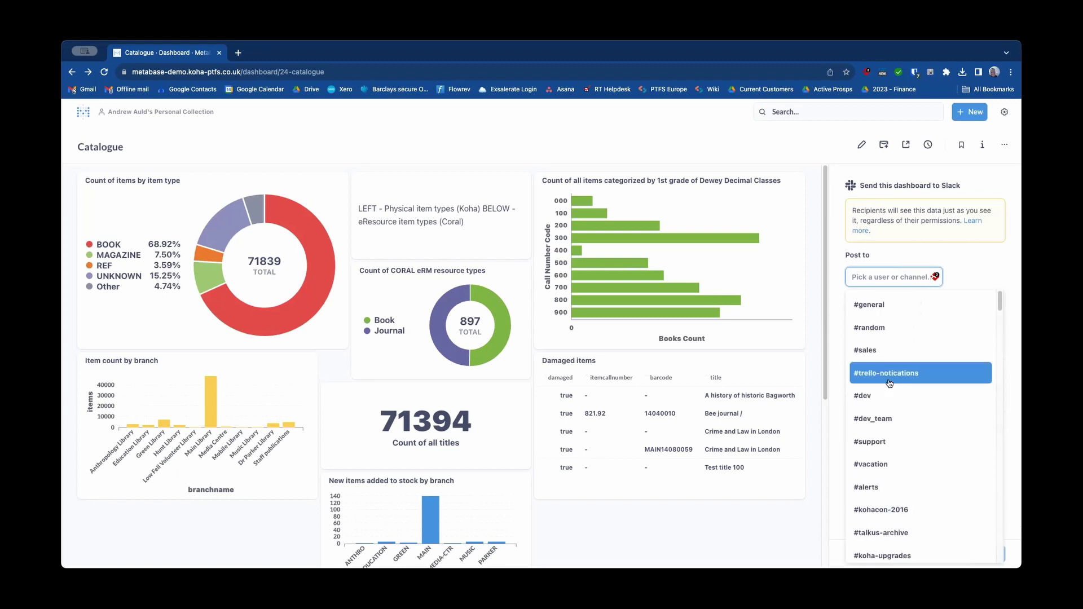
pyautogui.click(966, 275)
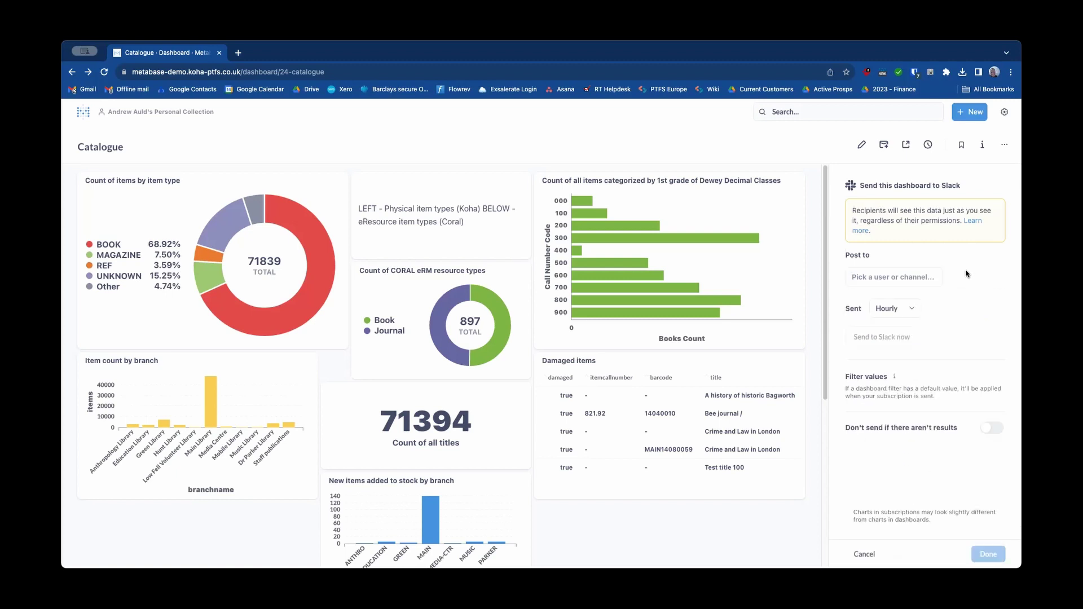
pyautogui.click(872, 277)
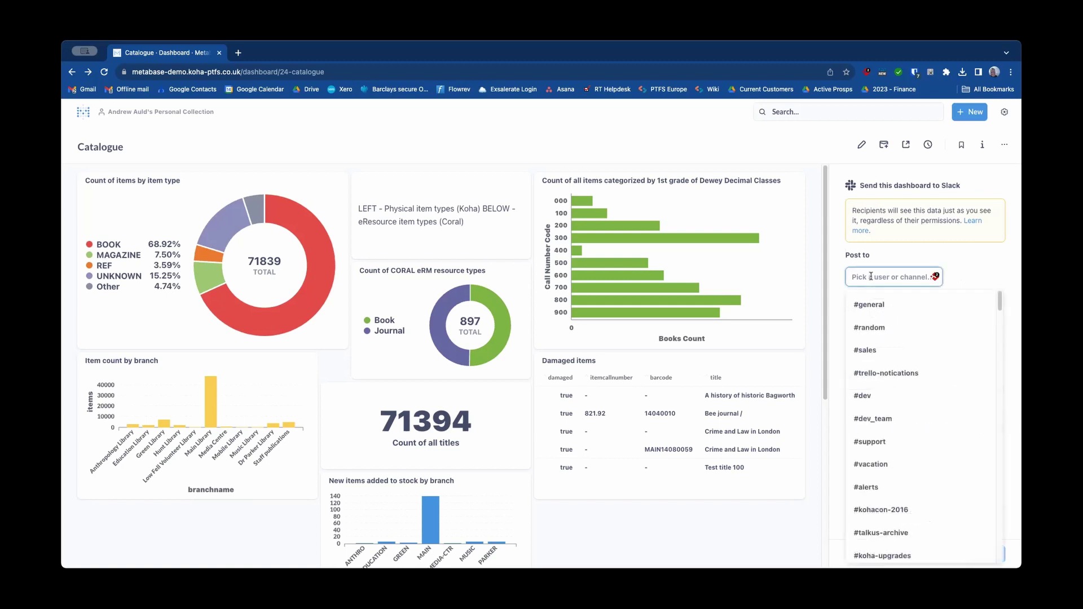
pyautogui.write('andrew')
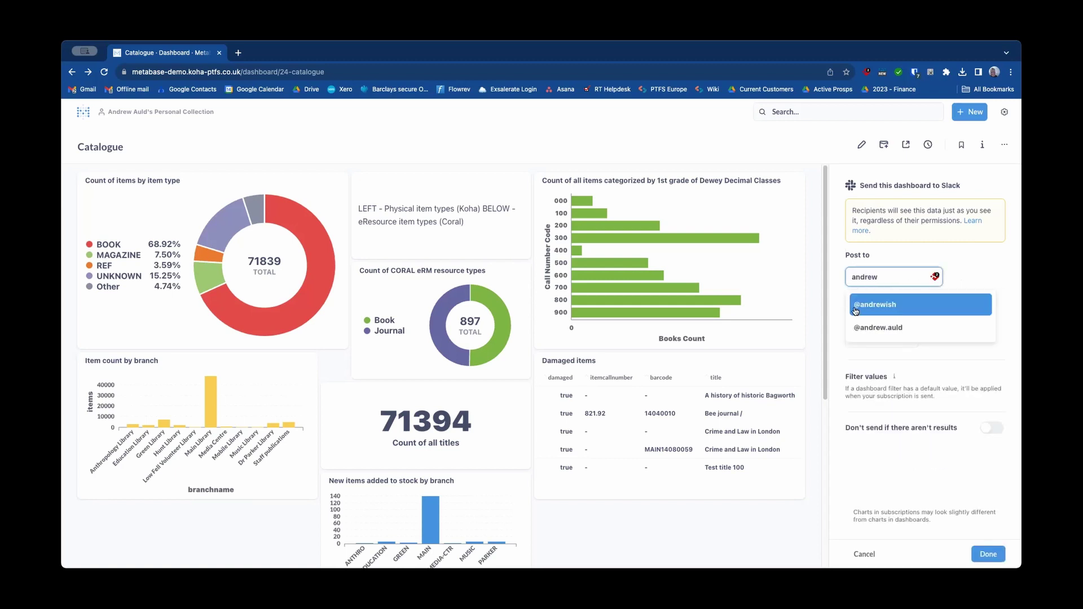
pyautogui.click(857, 331)
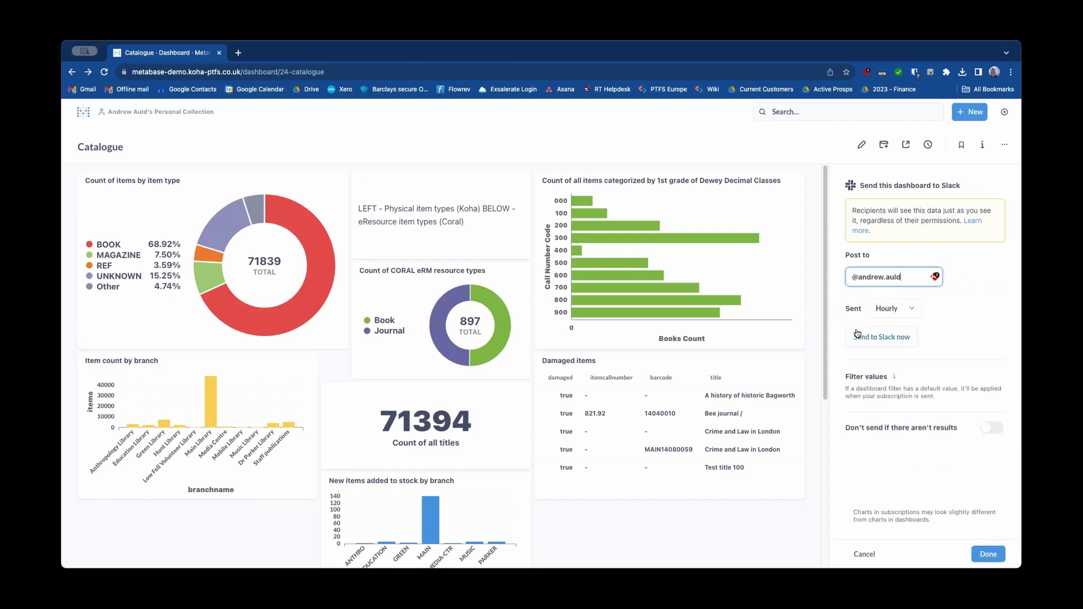
# Step: Set the Slack subscription to post Daily at 8:00 AM, then cancel it unsaved
pyautogui.click(919, 311)
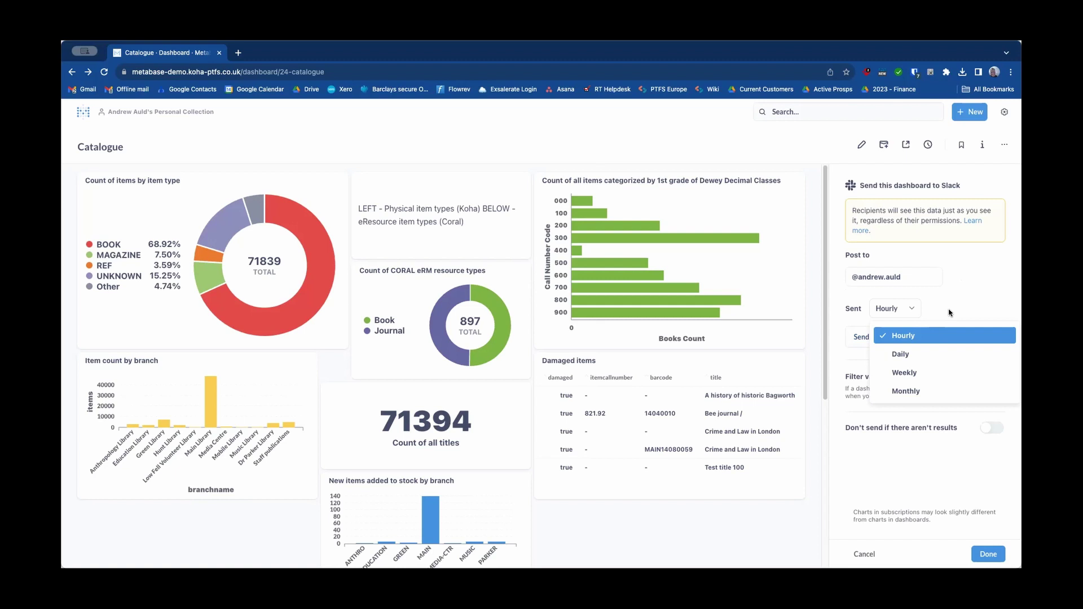
pyautogui.click(951, 354)
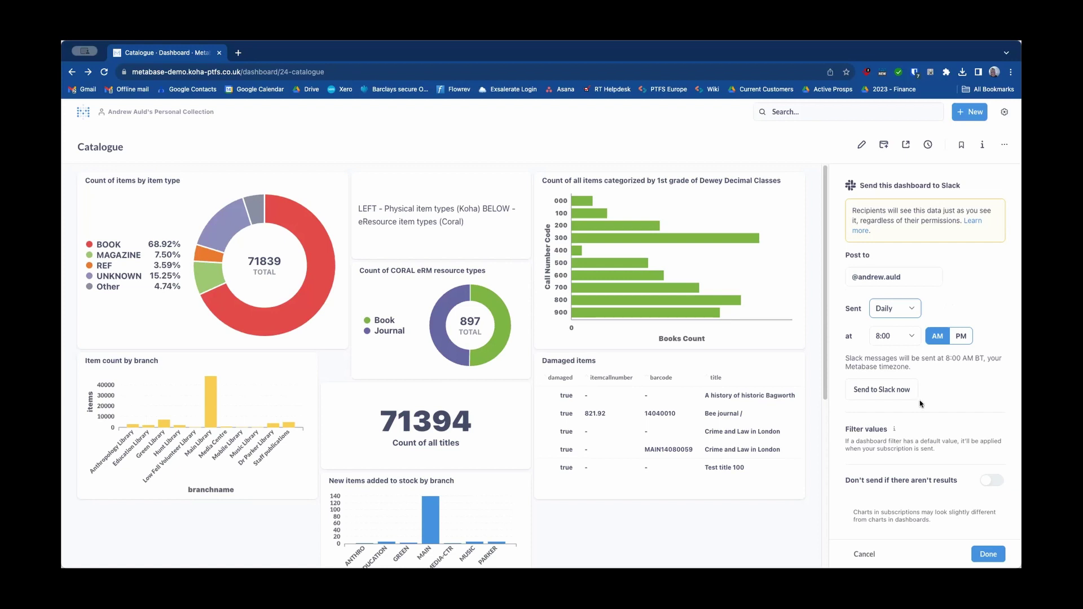
pyautogui.click(865, 555)
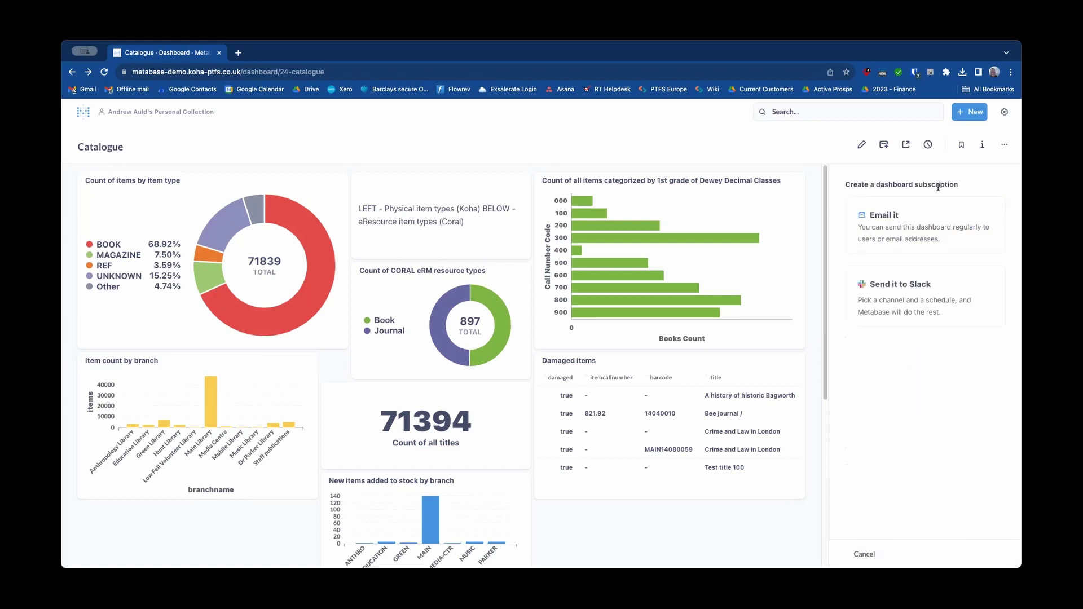
# Step: Close the subscription panel, copy the dashboard's public link, and open a new browser tab for pasting
pyautogui.click(884, 146)
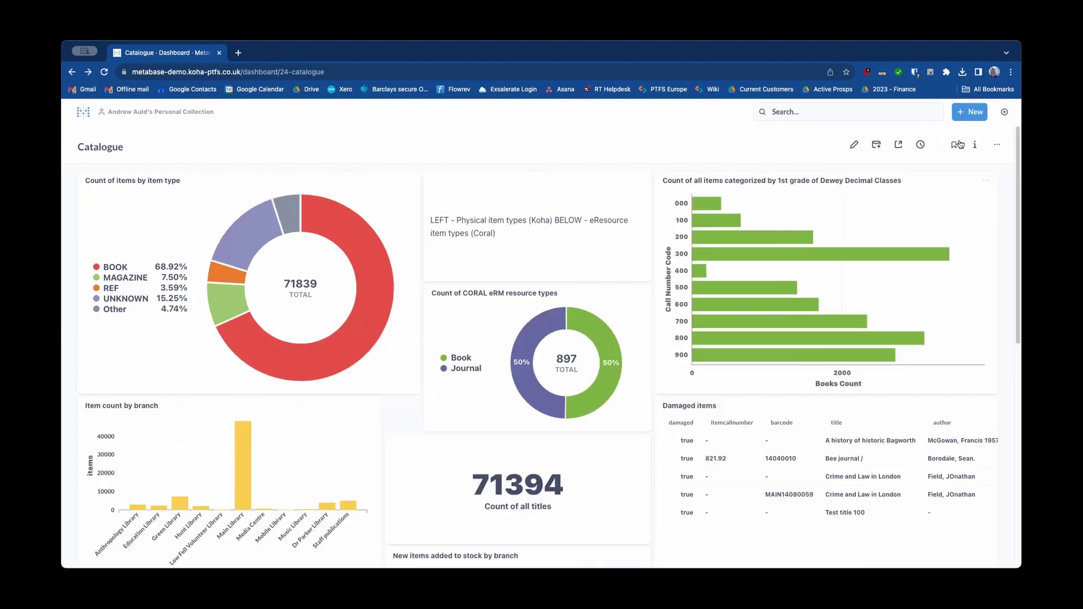
pyautogui.click(898, 144)
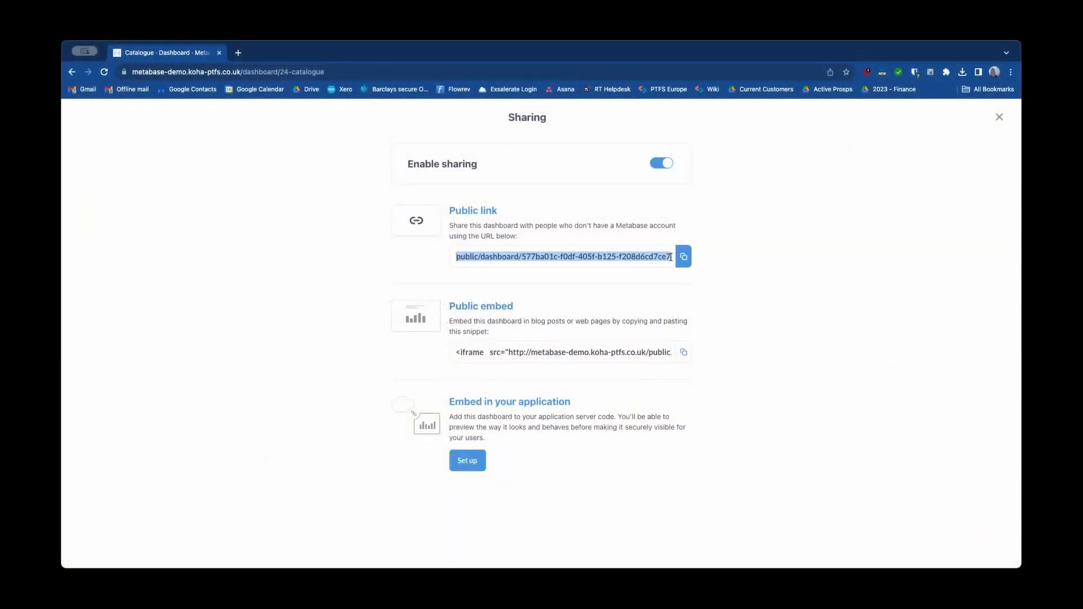
pyautogui.click(683, 257)
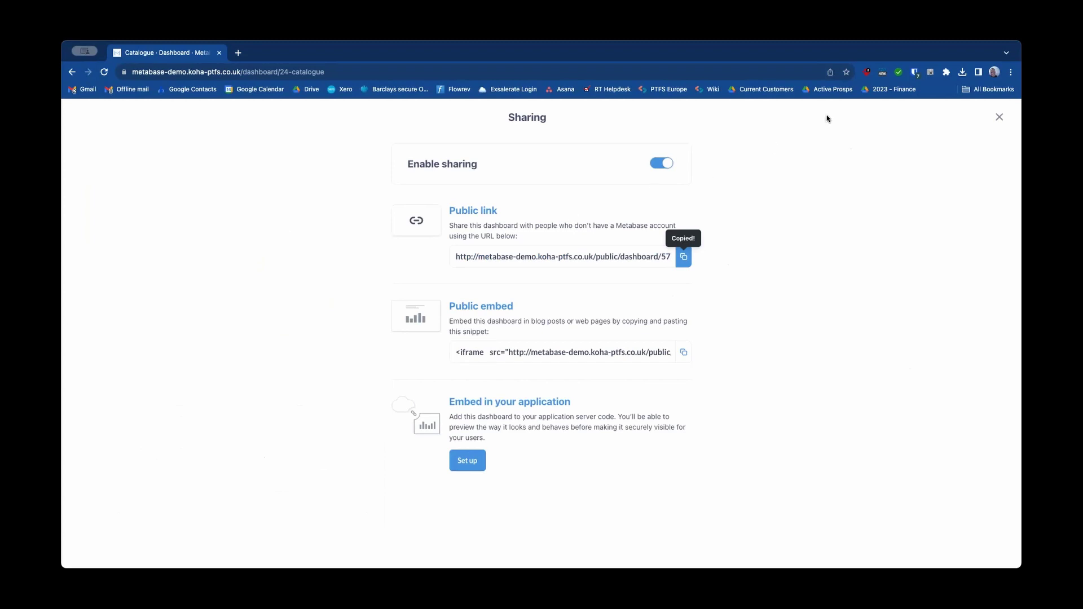
pyautogui.click(237, 53)
pyautogui.rightClick(271, 76)
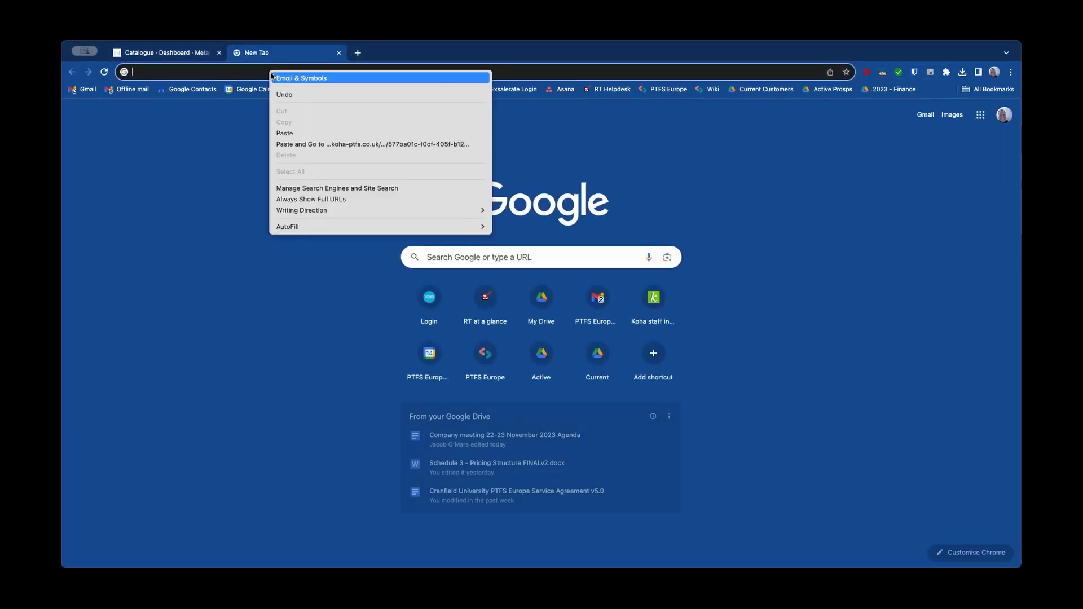
# Step: Load the public Catalogue dashboard link in the new tab, then return to the original tab
pyautogui.click(304, 144)
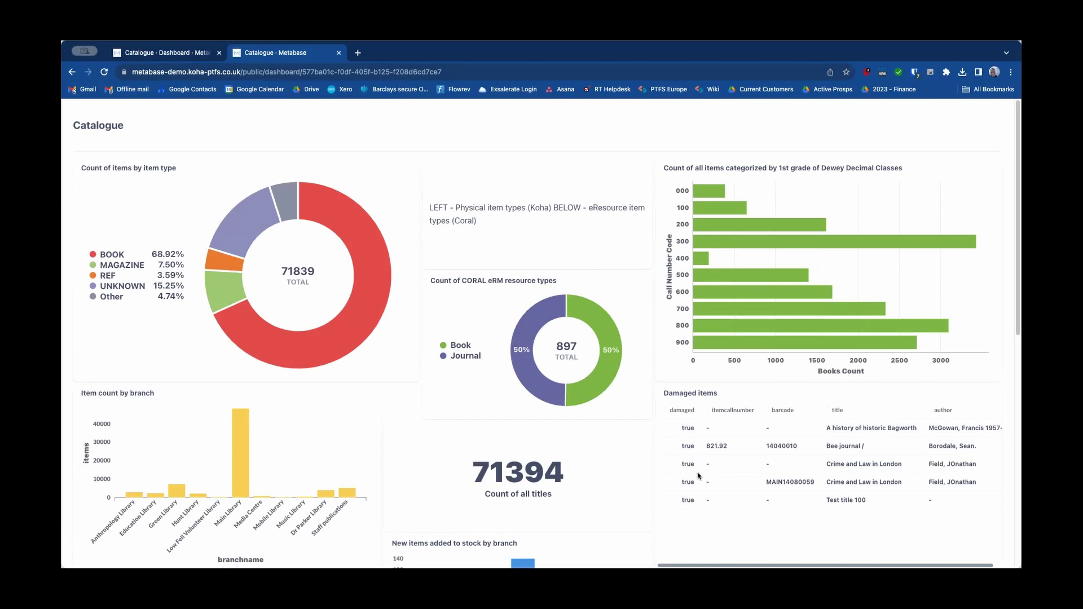
pyautogui.click(149, 56)
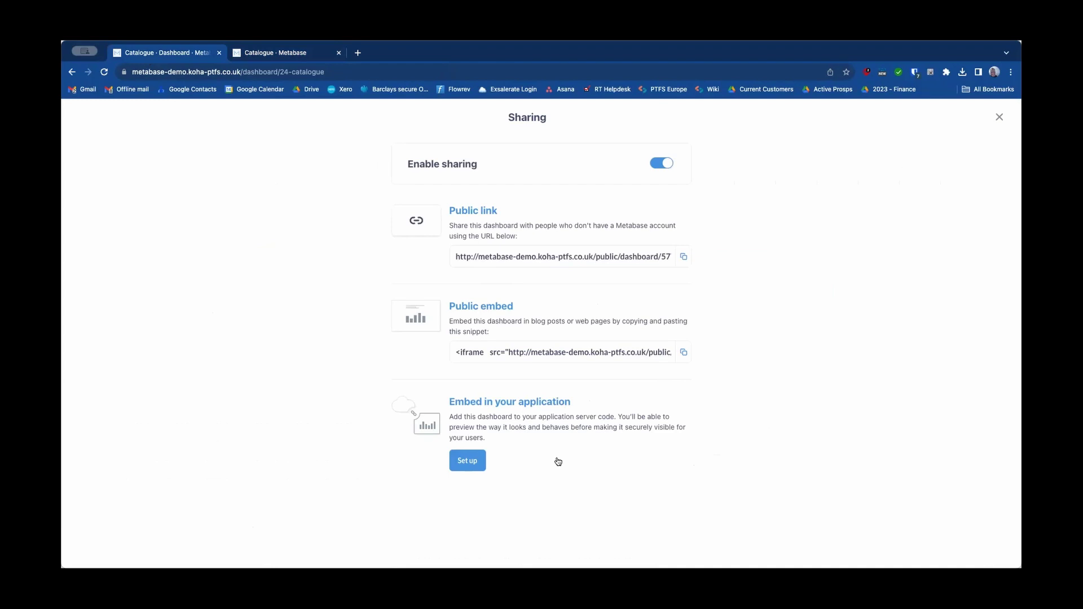
# Step: Close the Sharing settings modal
pyautogui.click(997, 117)
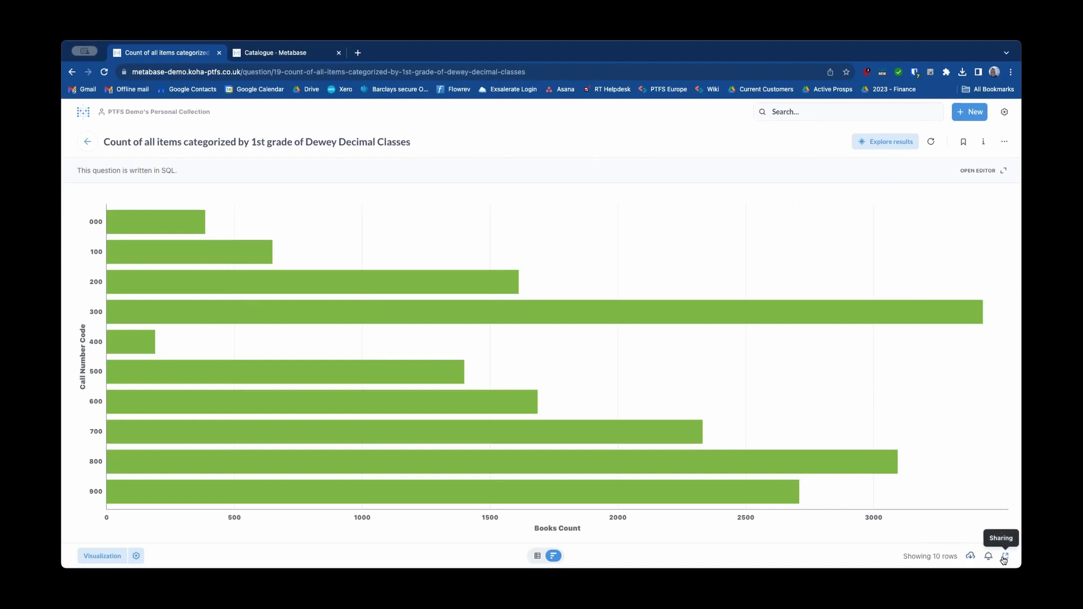
# Step: Download the Dewey Decimal chart's full results as a .png image
pyautogui.click(971, 558)
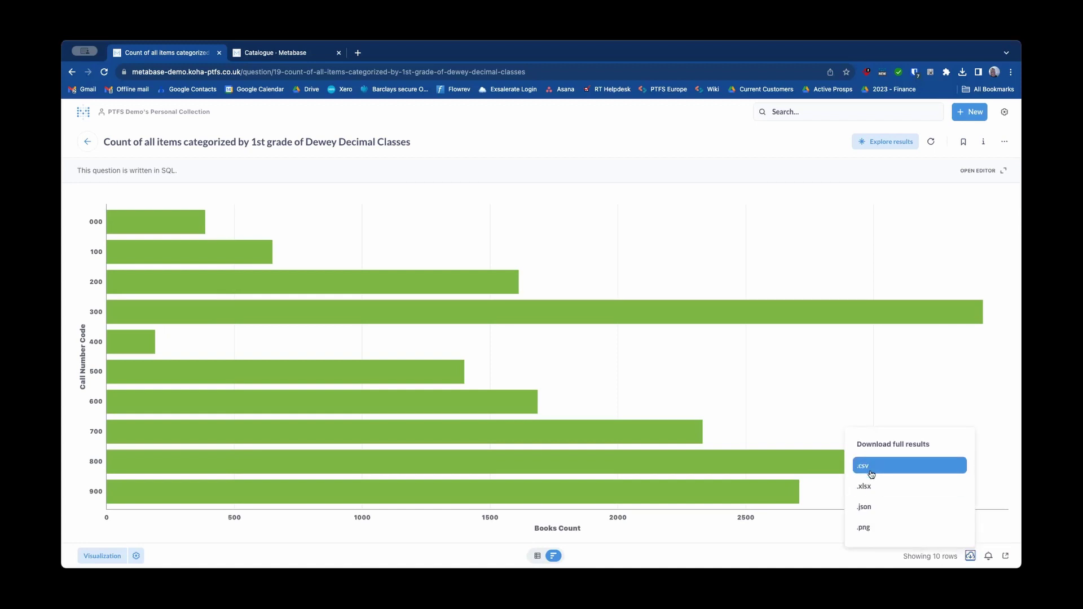
pyautogui.click(875, 529)
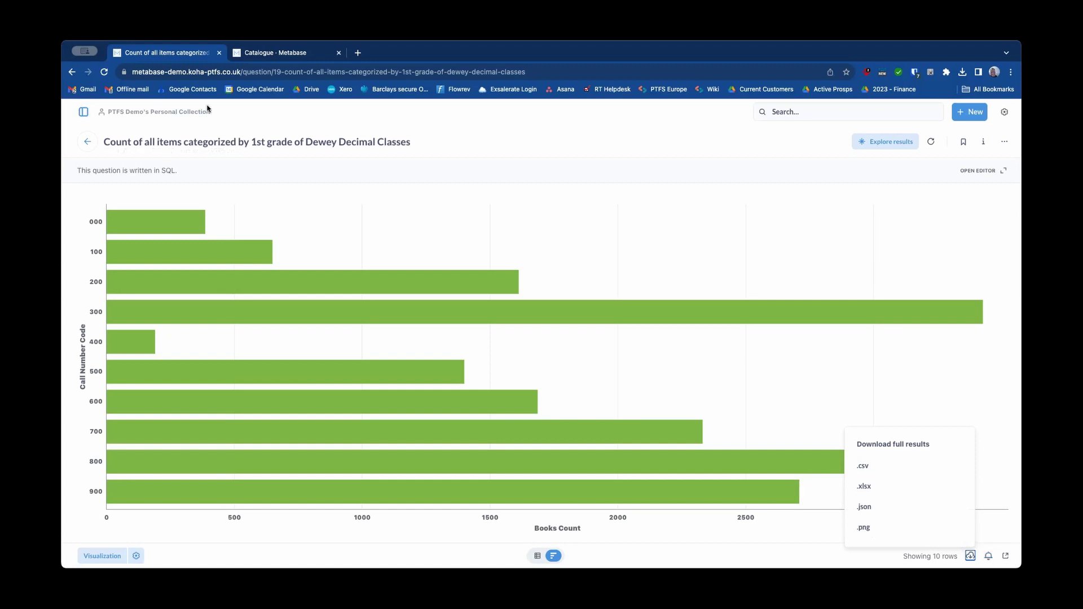
# Step: Return to the Catalogue dashboard, open the Damaged items report, and start a new alert for it
pyautogui.click(88, 142)
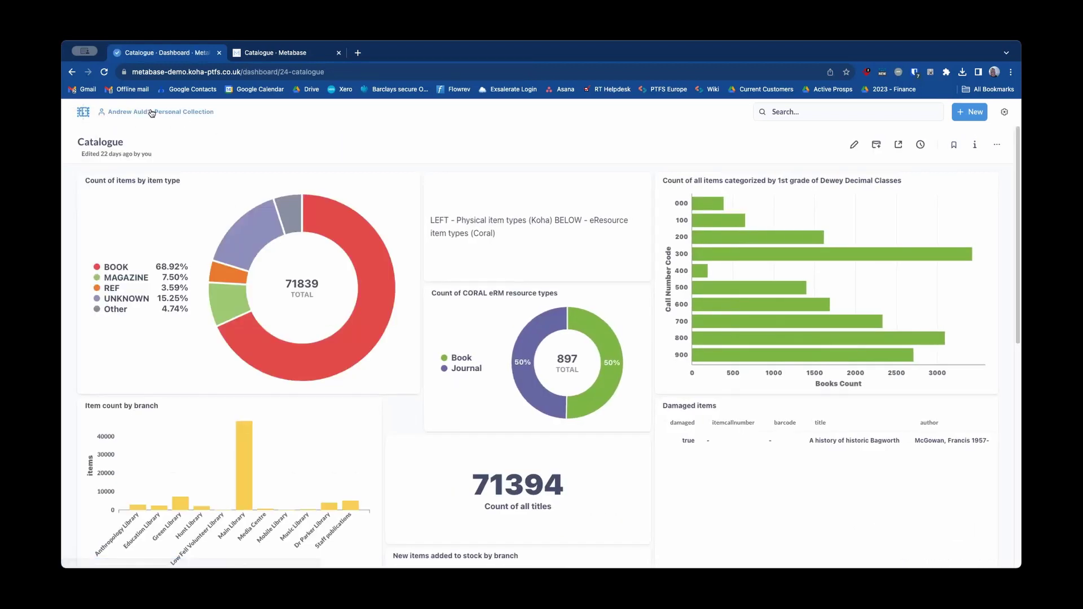
pyautogui.scroll(-2, 482, 134)
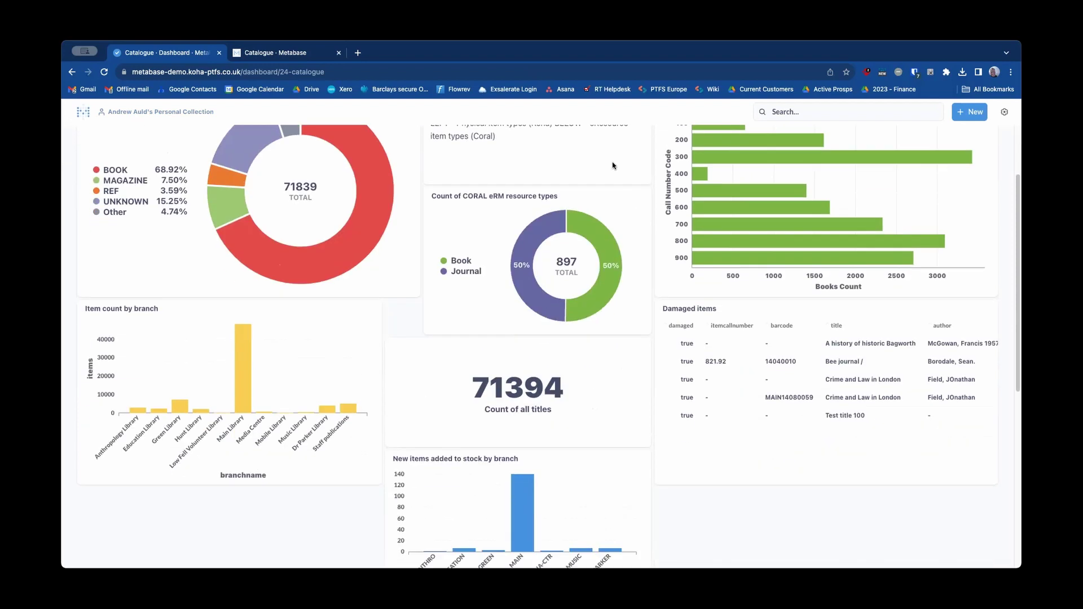
pyautogui.click(705, 309)
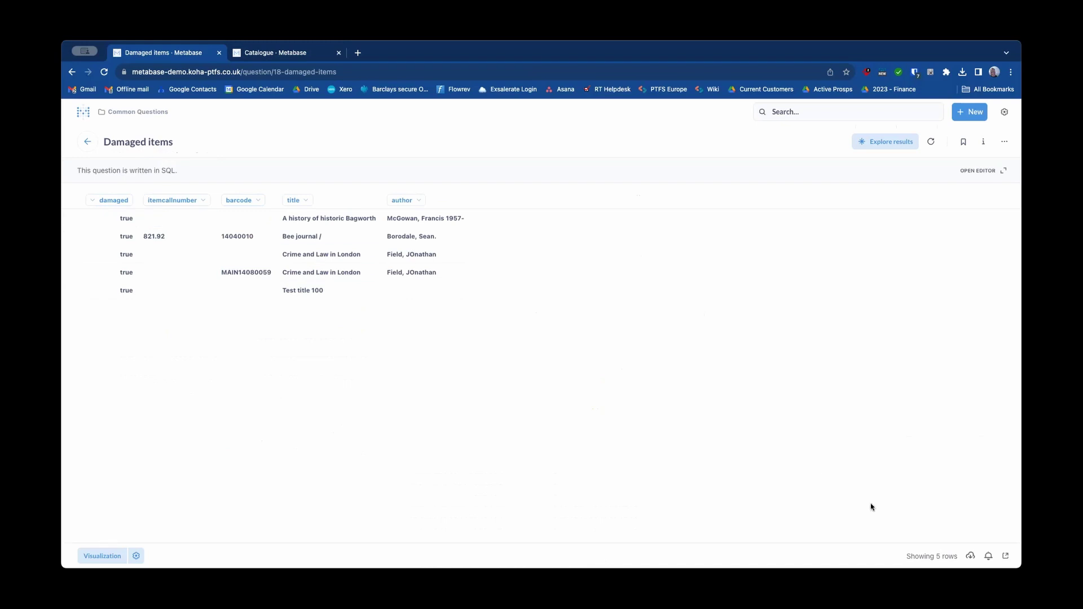
pyautogui.click(989, 557)
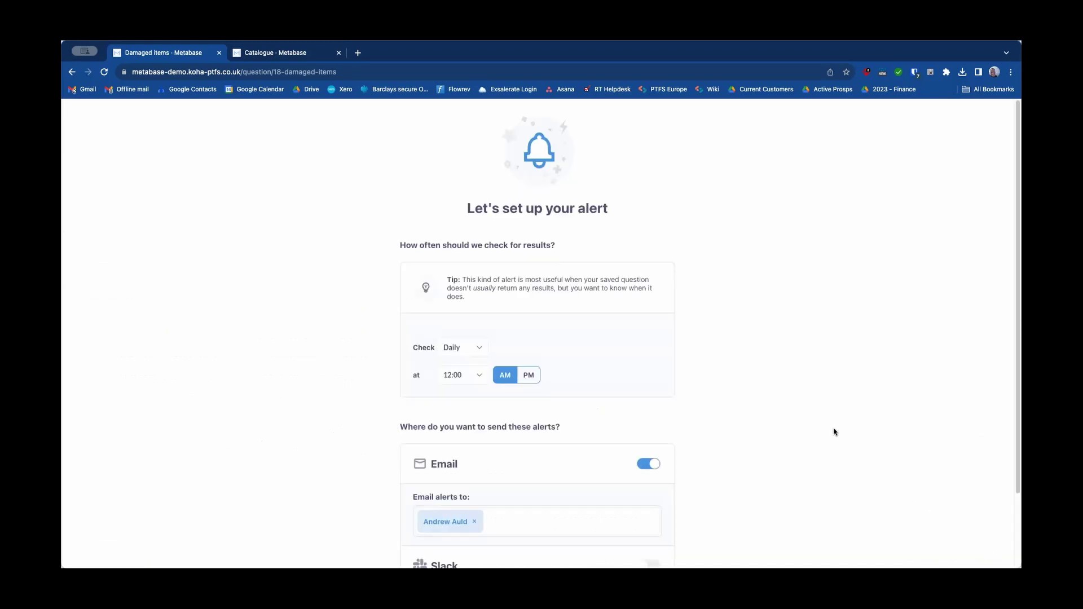
# Step: Review the alert's check frequency options, keeping it at Daily
pyautogui.scroll(-1, 805, 404)
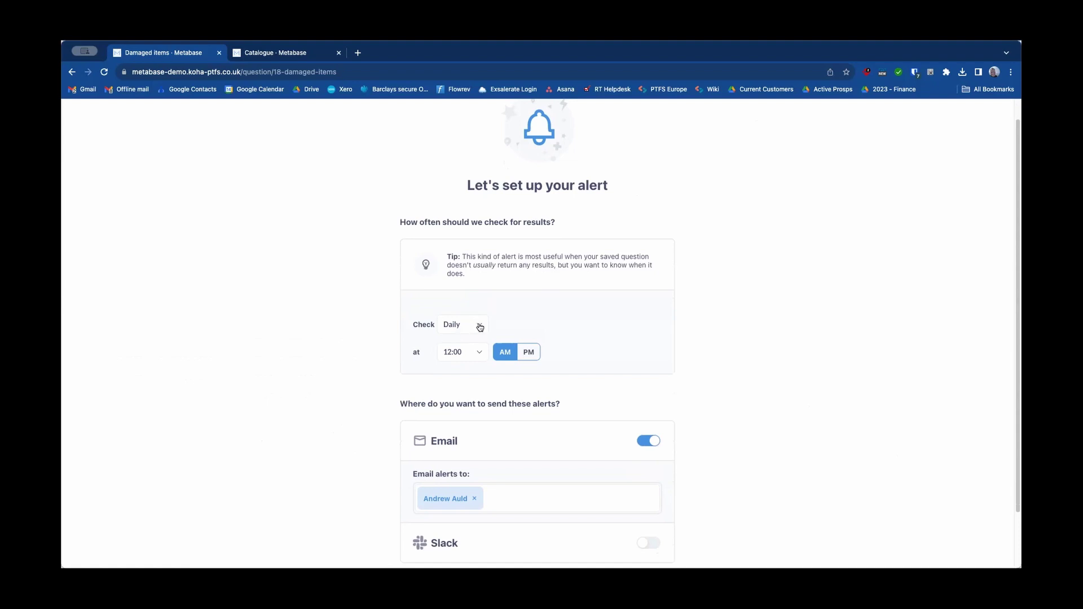
pyautogui.scroll(-2, 413, 330)
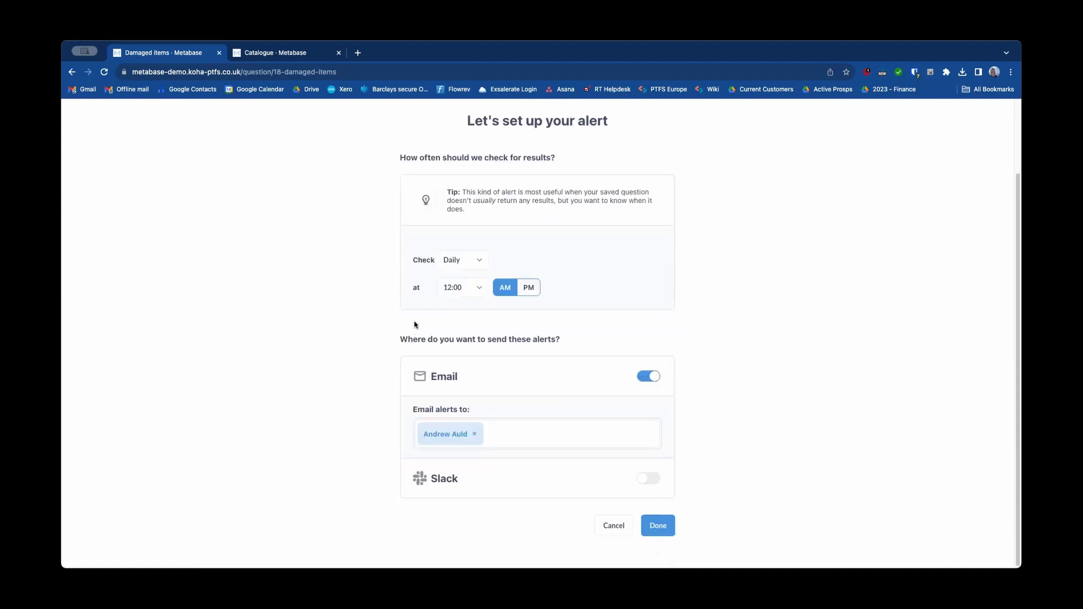
pyautogui.click(478, 263)
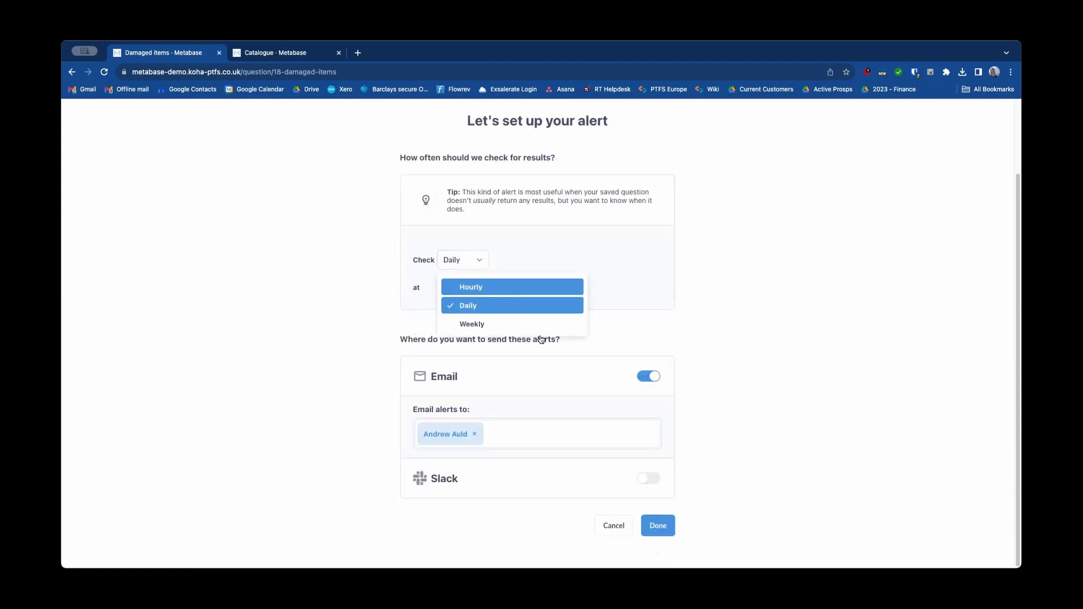
pyautogui.click(638, 336)
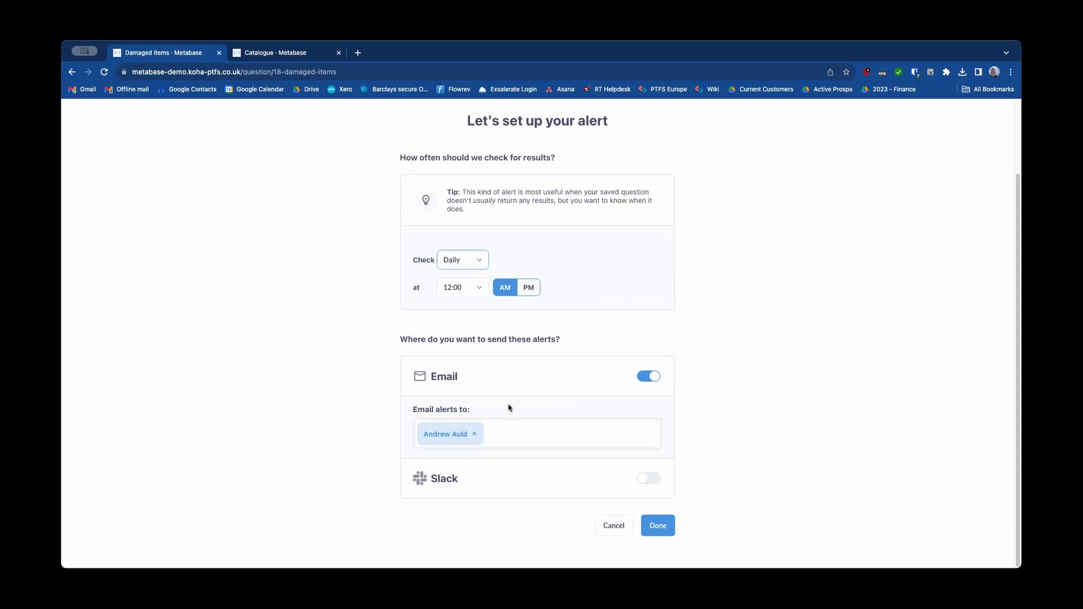
# Step: Turn on Slack delivery and browse its channel list, then leave the alert unsaved
pyautogui.click(648, 479)
pyautogui.click(465, 533)
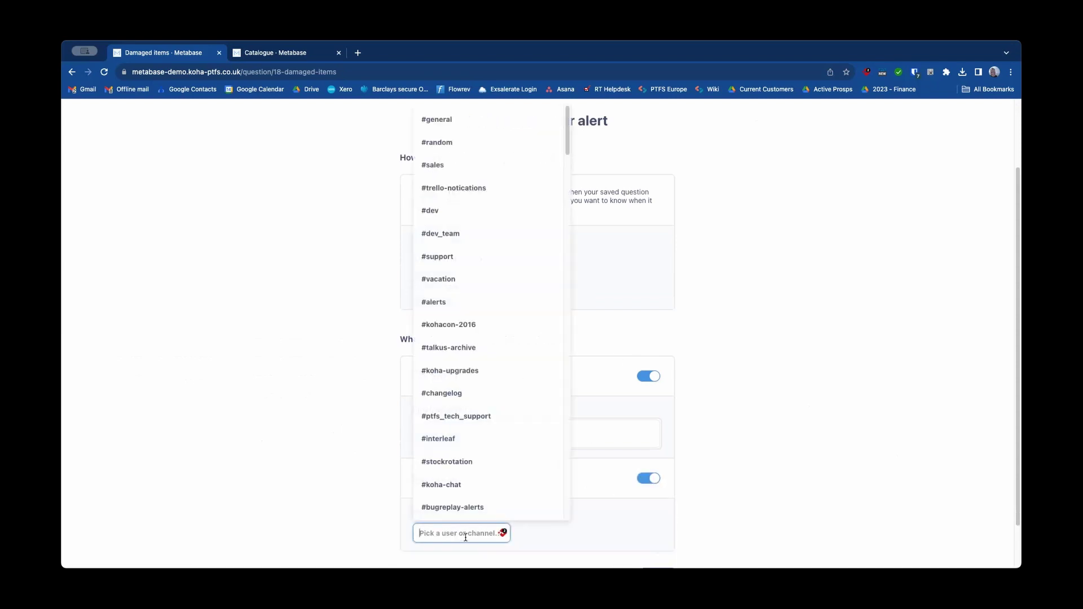
pyautogui.click(341, 495)
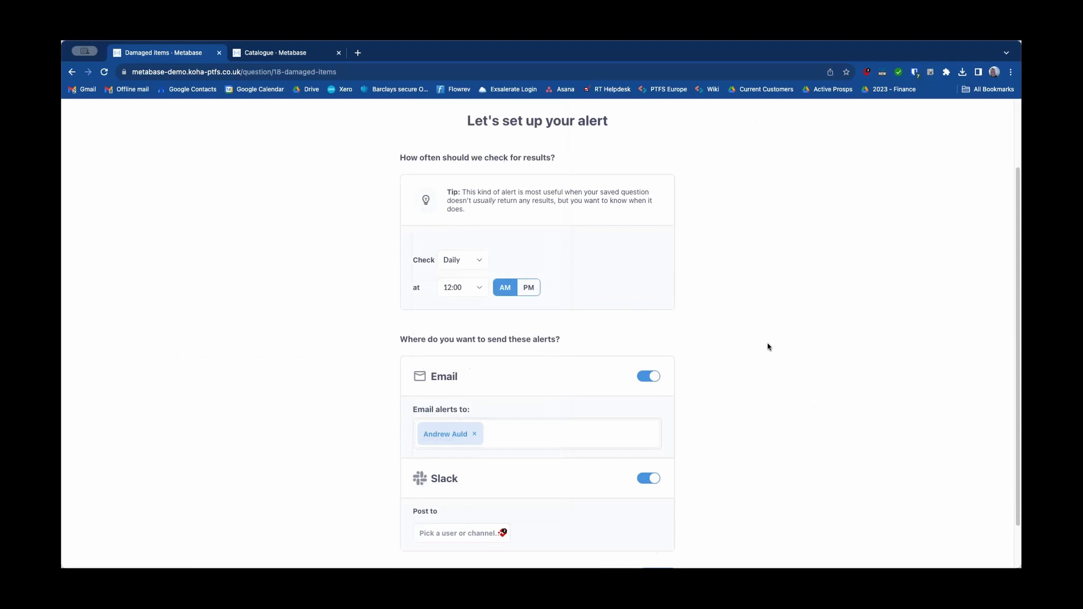
pyautogui.scroll(1, 769, 348)
pyautogui.scroll(3, 611, 264)
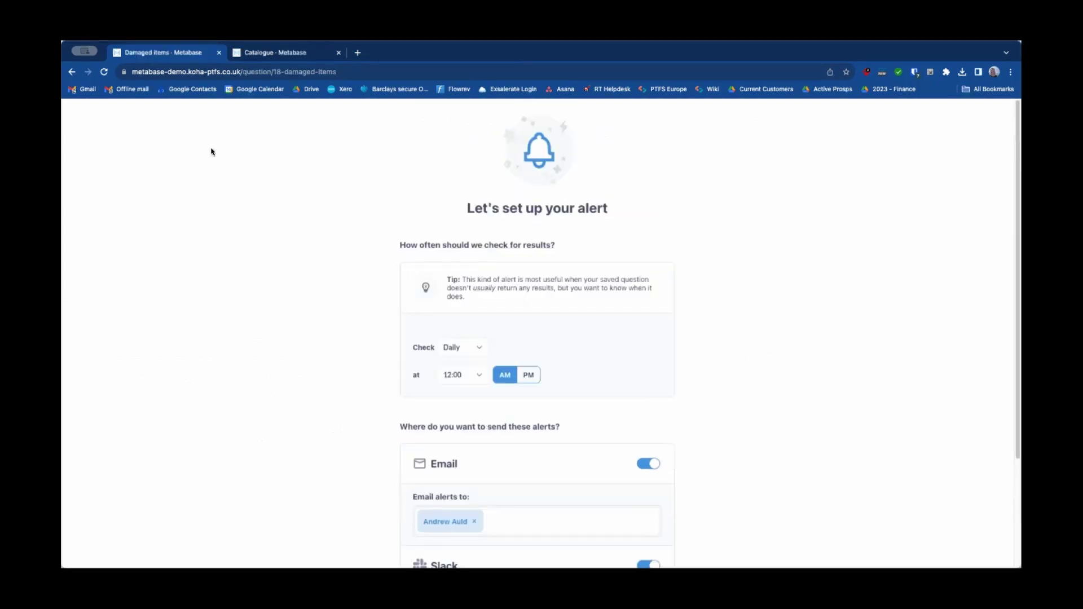
pyautogui.click(72, 72)
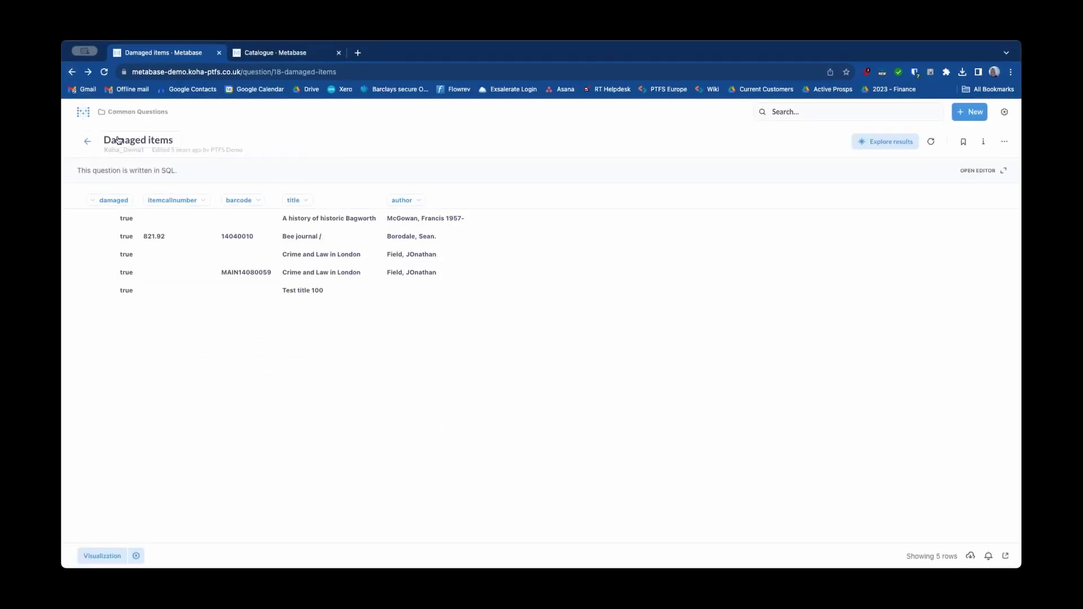
# Step: From the Catalogue dashboard, open the Dewey Decimal chart and copy its public link
pyautogui.click(87, 142)
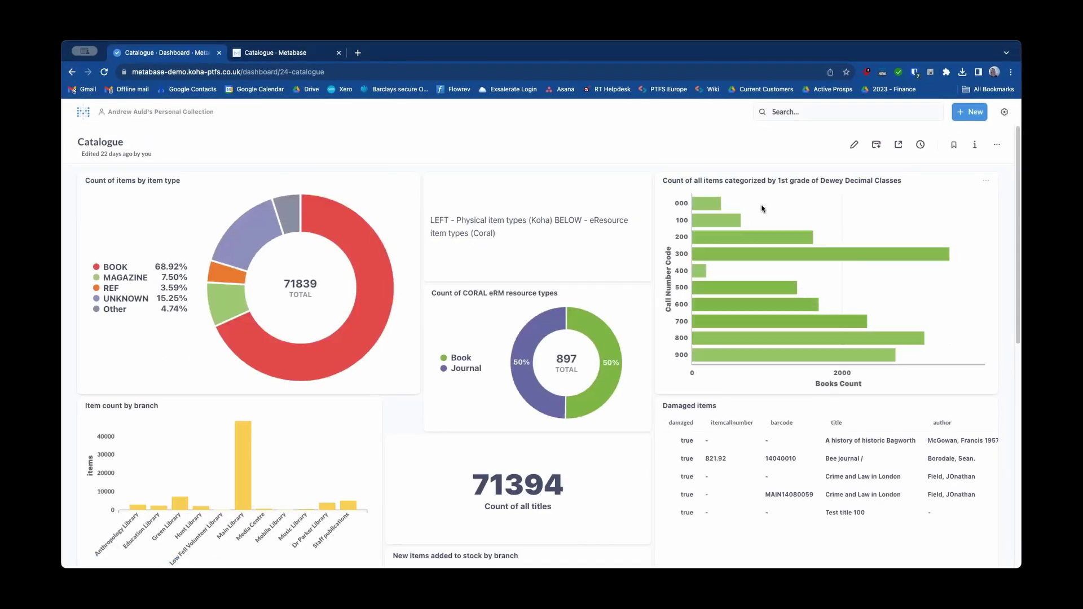
pyautogui.click(766, 182)
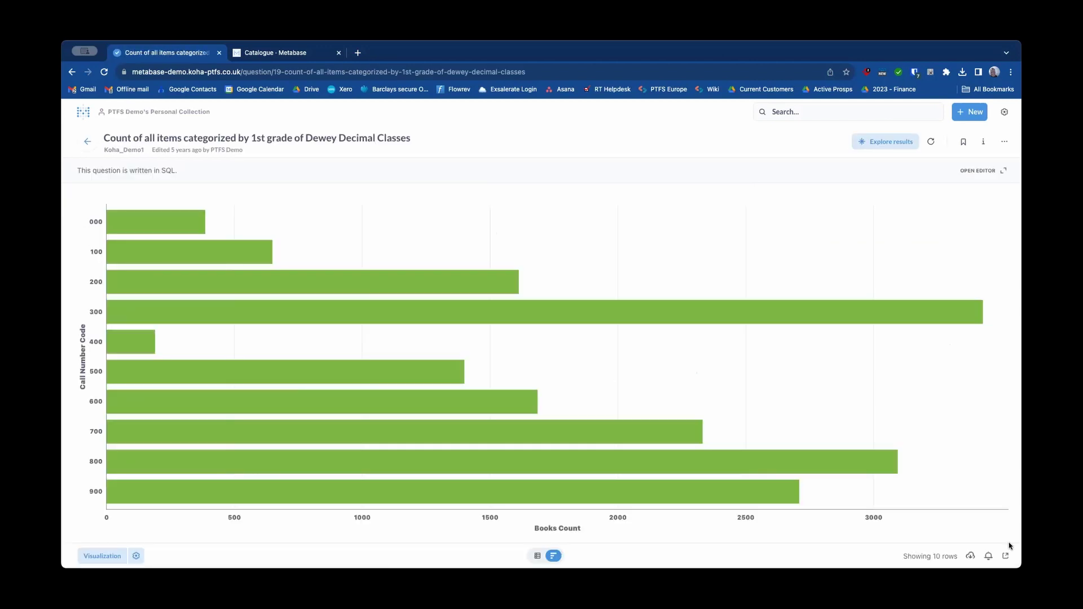
pyautogui.click(1005, 557)
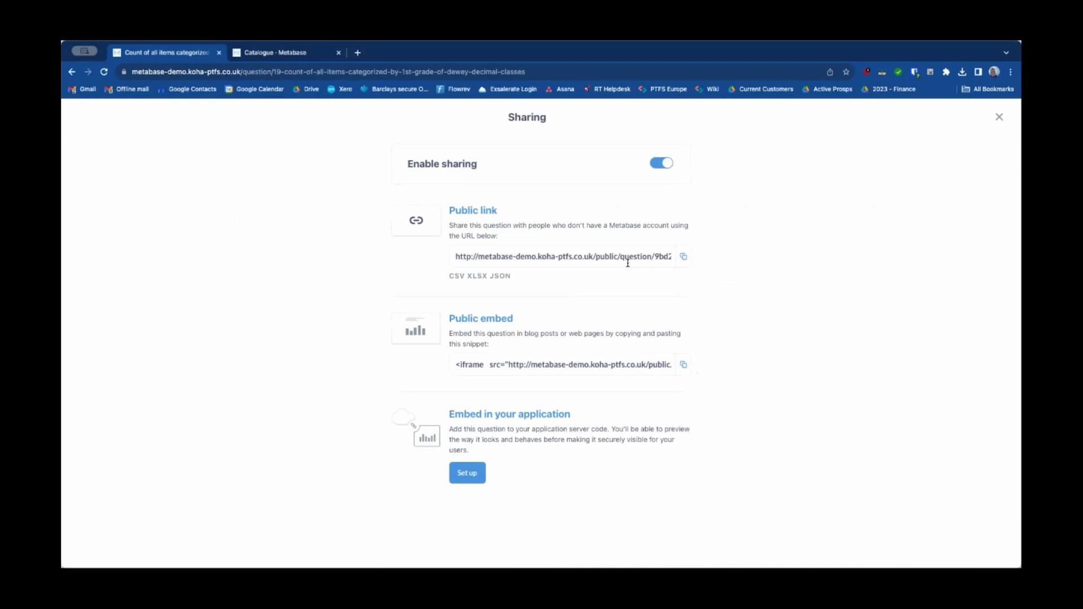
pyautogui.click(683, 257)
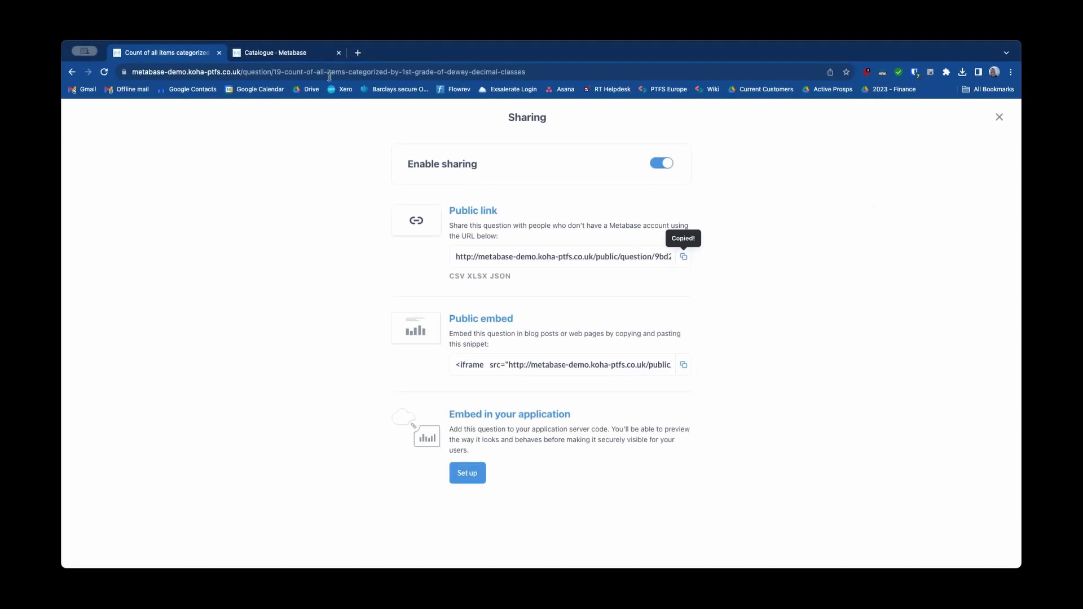
# Step: Load the copied public link in a new browser tab to check the public chart, then close it
pyautogui.click(356, 52)
pyautogui.rightClick(348, 71)
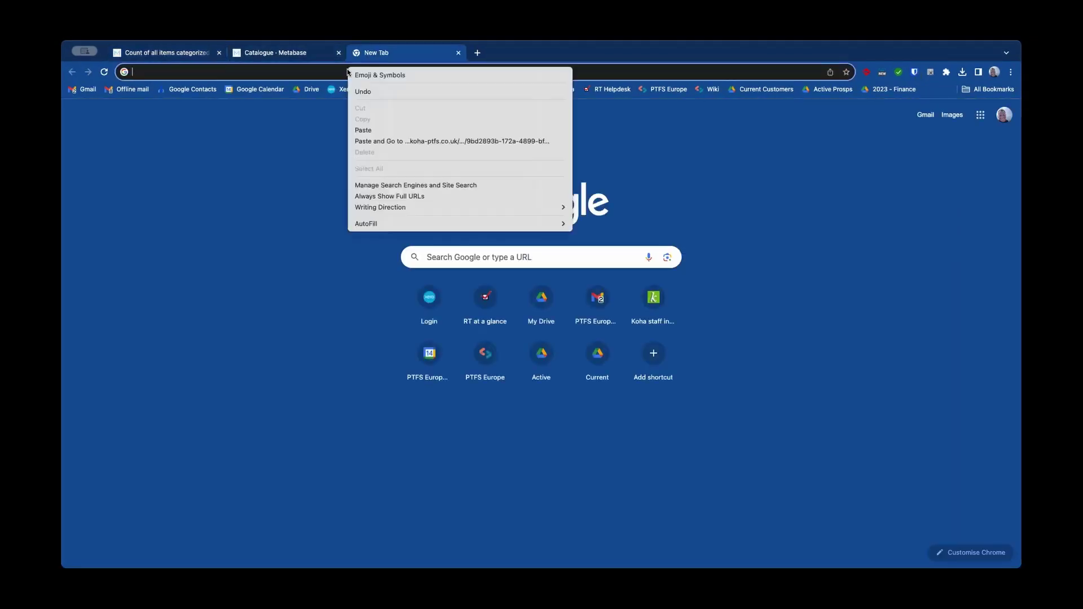
pyautogui.click(380, 130)
pyautogui.press('Return')
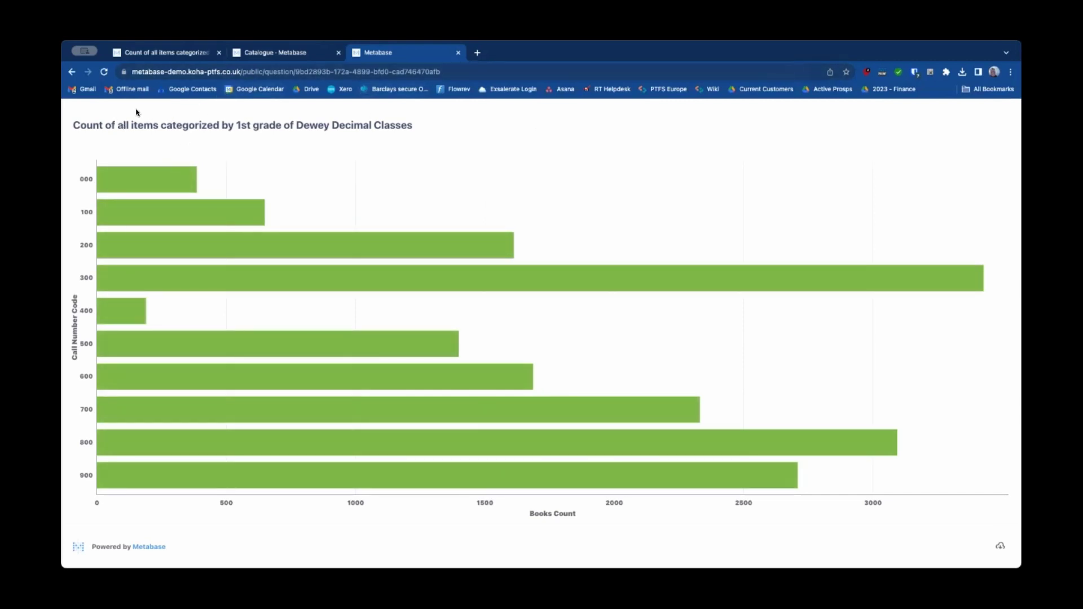
pyautogui.click(459, 53)
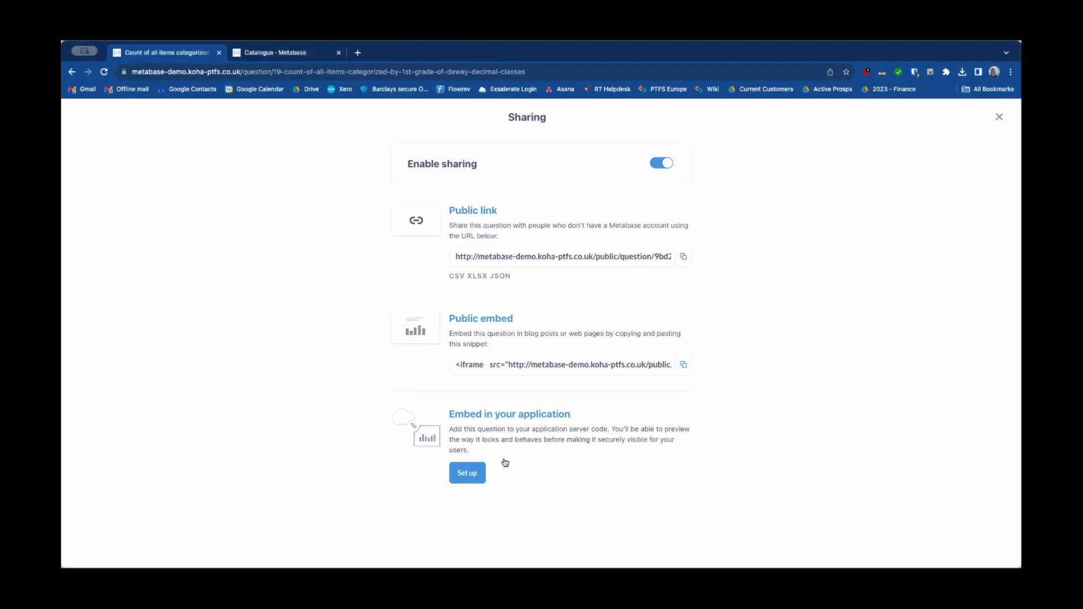
# Step: Return to the Catalogue dashboard and export it as a PDF
pyautogui.click(999, 117)
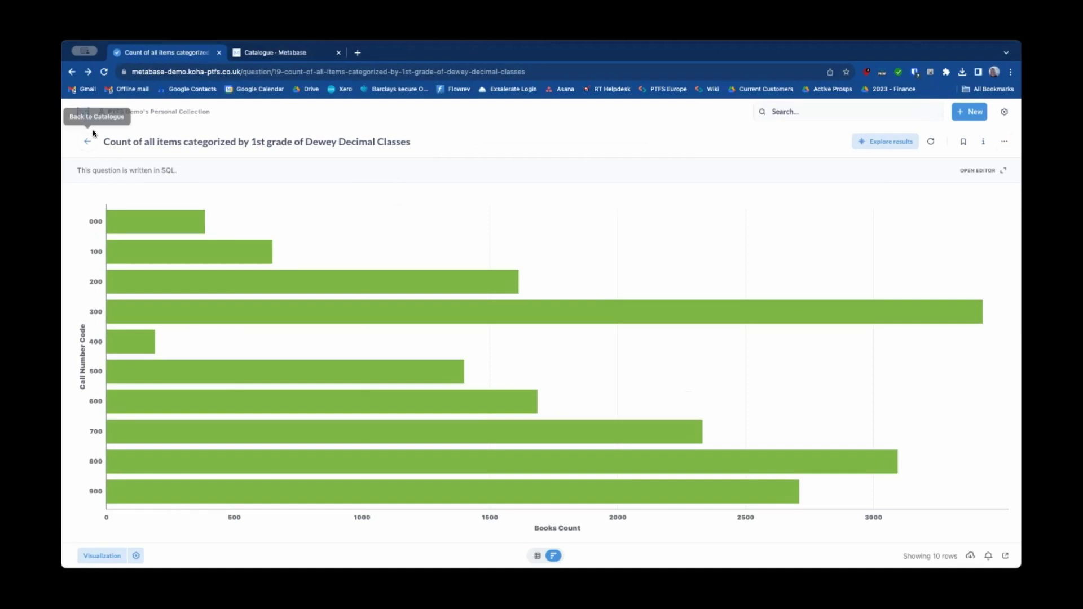
pyautogui.click(87, 141)
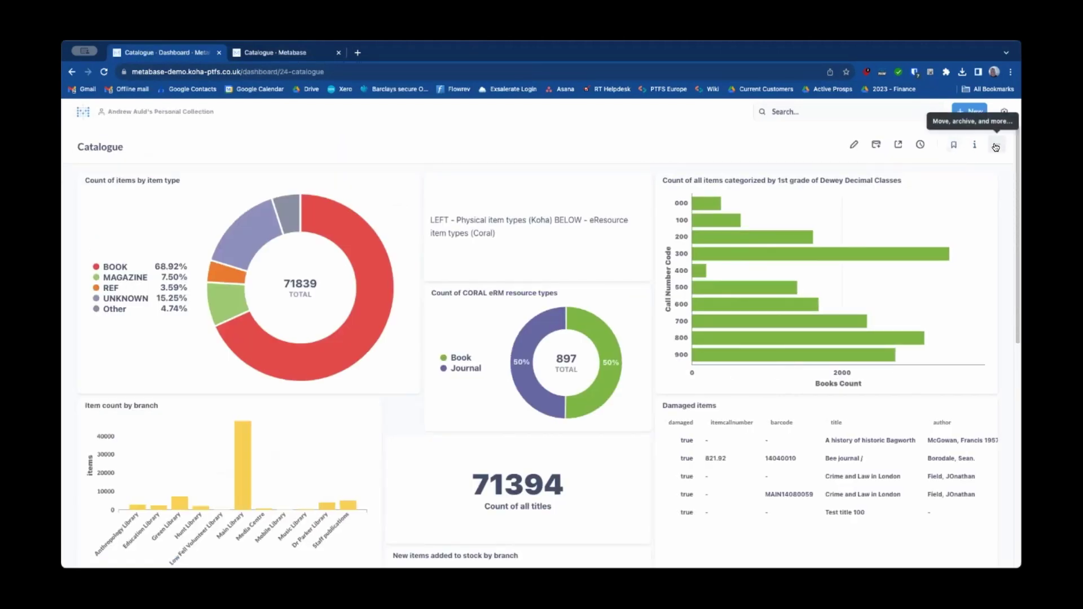
pyautogui.click(995, 145)
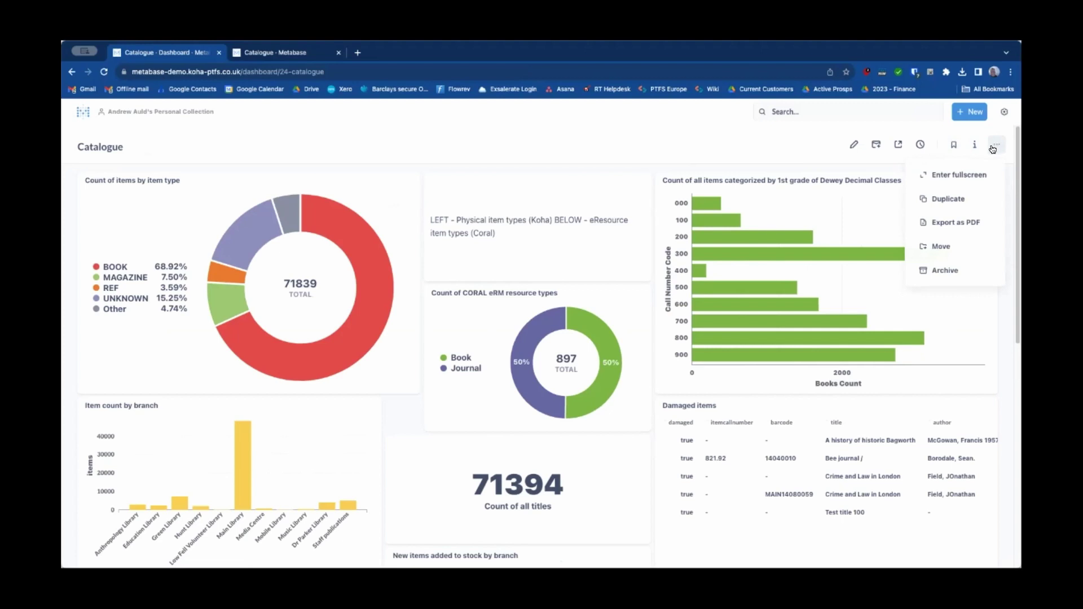
pyautogui.click(966, 223)
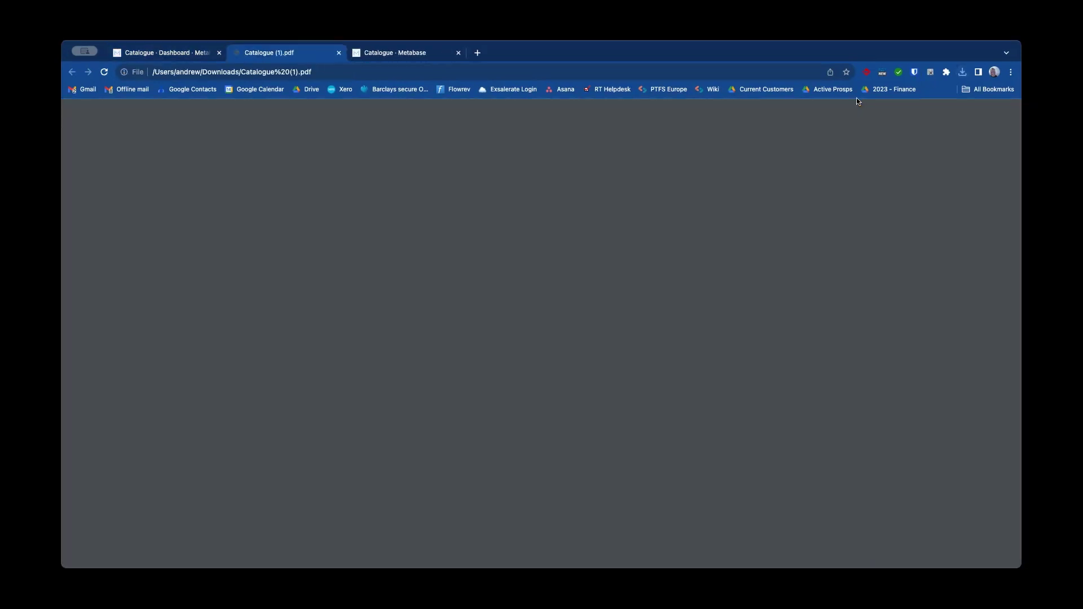
# Step: Open the downloaded Catalogue (1).pdf, scroll through it, then close its tab
pyautogui.click(858, 100)
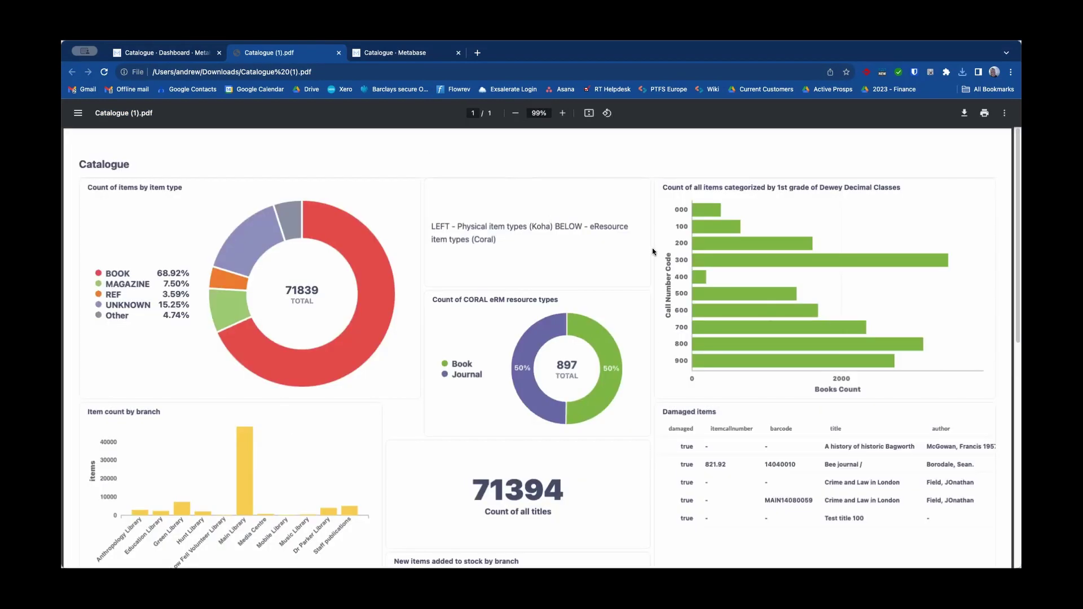
pyautogui.scroll(-1, 652, 237)
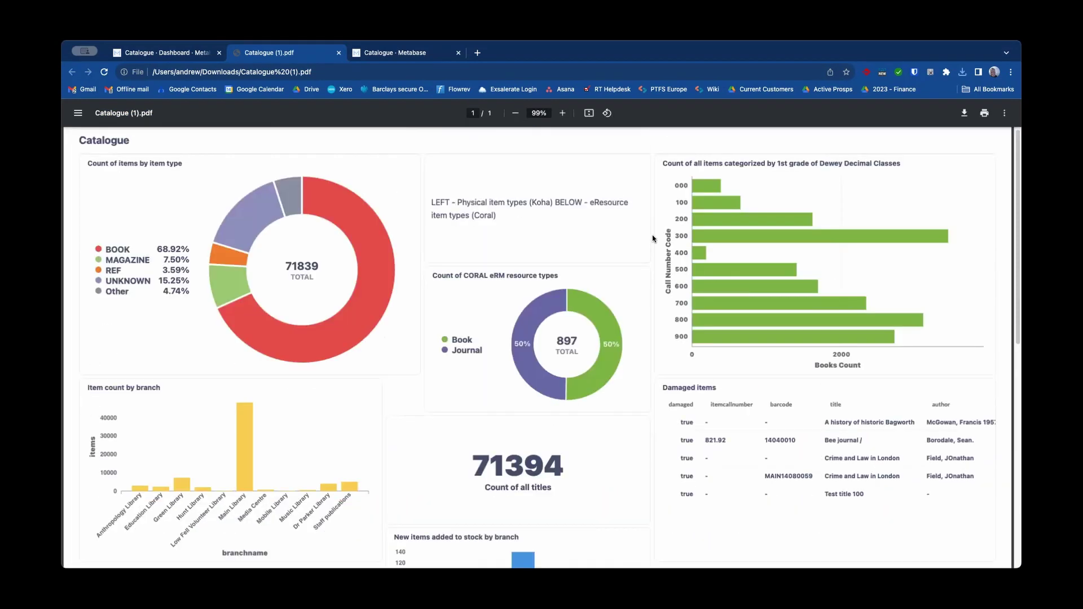
pyautogui.scroll(1, 652, 237)
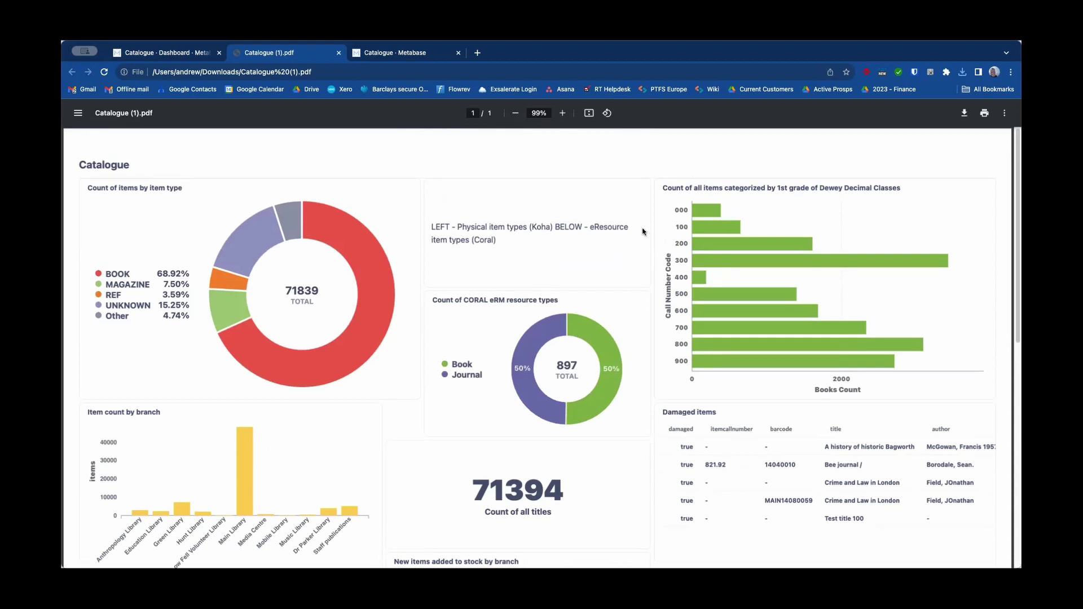
pyautogui.click(337, 53)
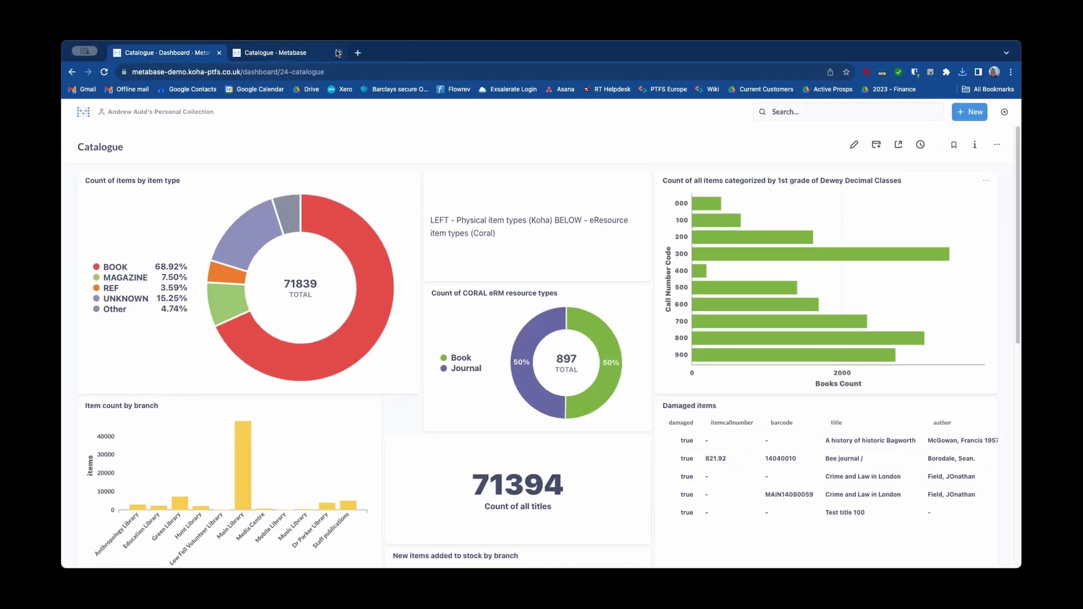